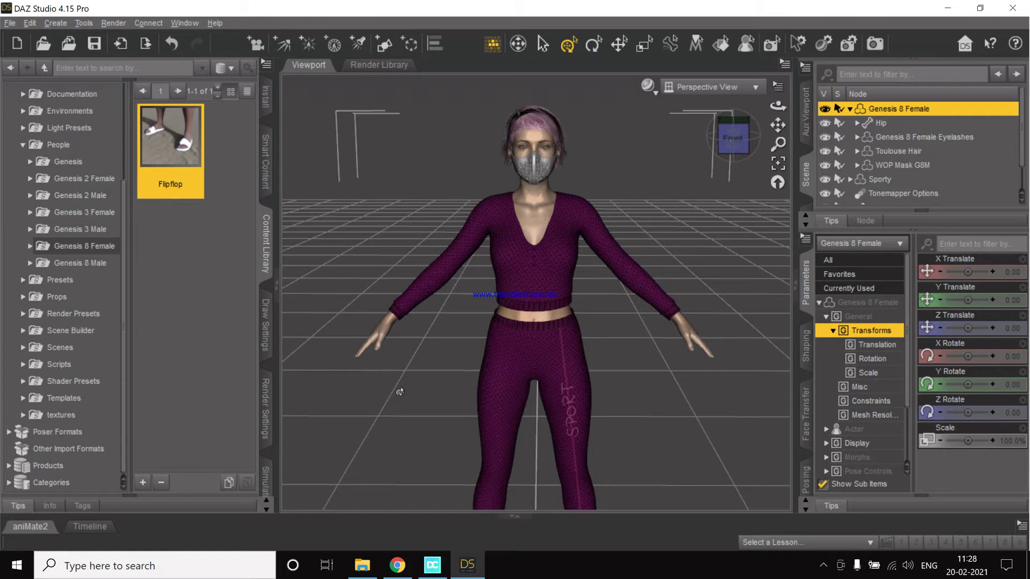
- Switch to Chrome and bring up the ShareCG FaceShifter For Genesis 8 Female tab
scroll(43, 239, up, 3)
scroll(43, 240, down, 3)
click(478, 568)
click(387, 573)
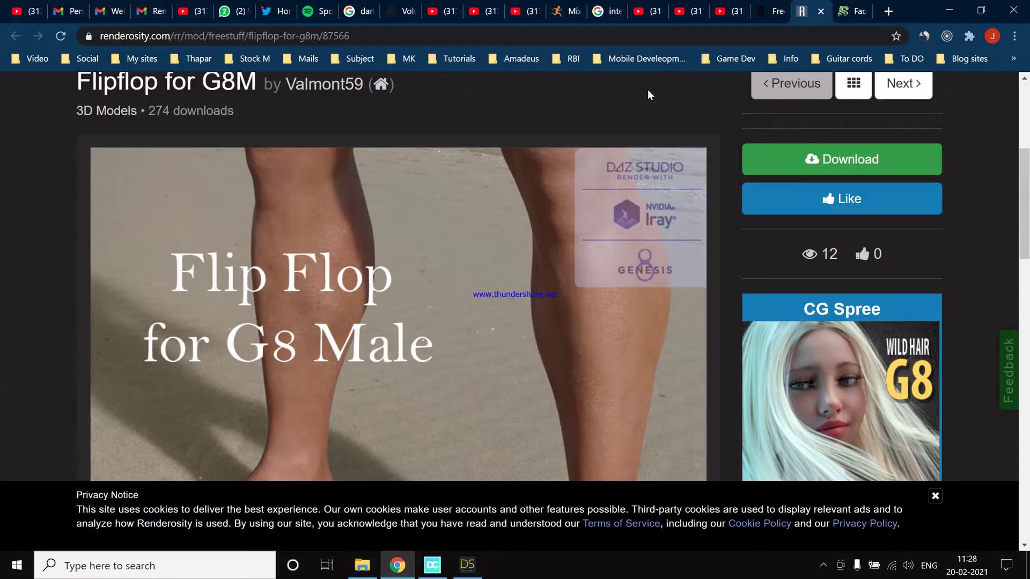
scroll(370, 272, up, 3)
click(853, 10)
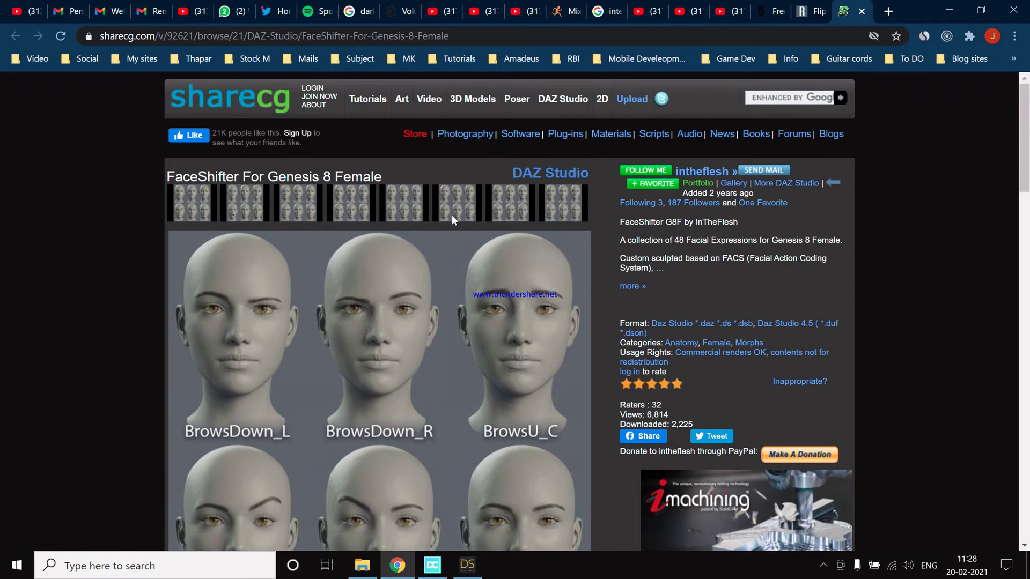
- Look over the expression previews and the FaceShifter_G8F_Nov19.zip (1.64 MB) download section
scroll(452, 217, down, 10)
scroll(450, 219, up, 6)
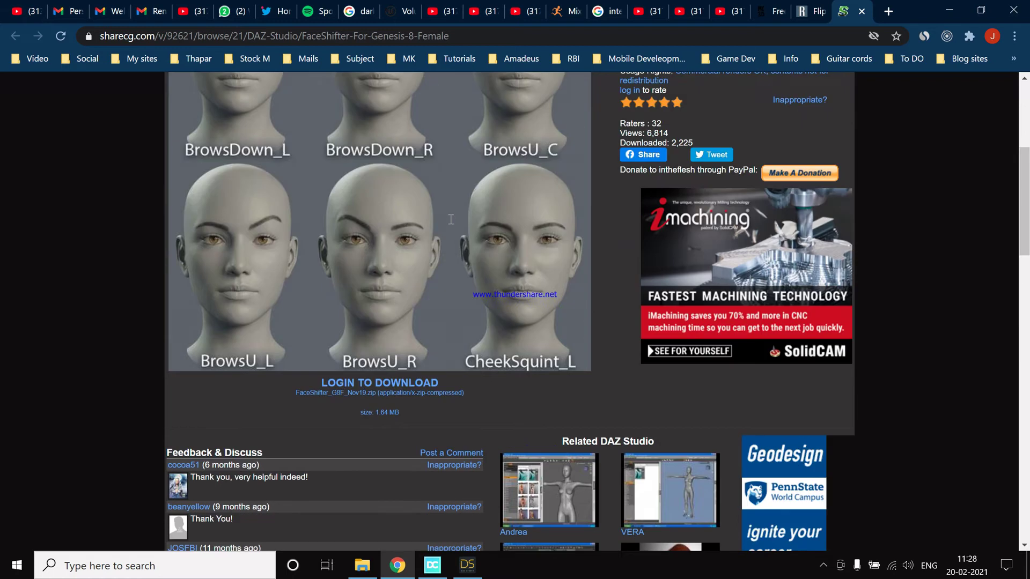
scroll(449, 224, up, 5)
scroll(434, 236, down, 3)
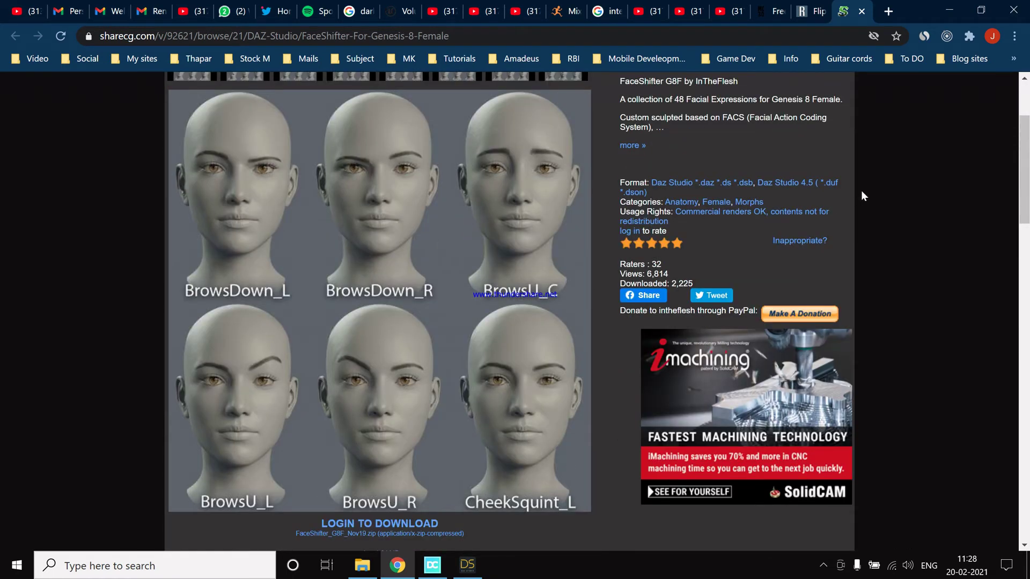
scroll(772, 220, up, 3)
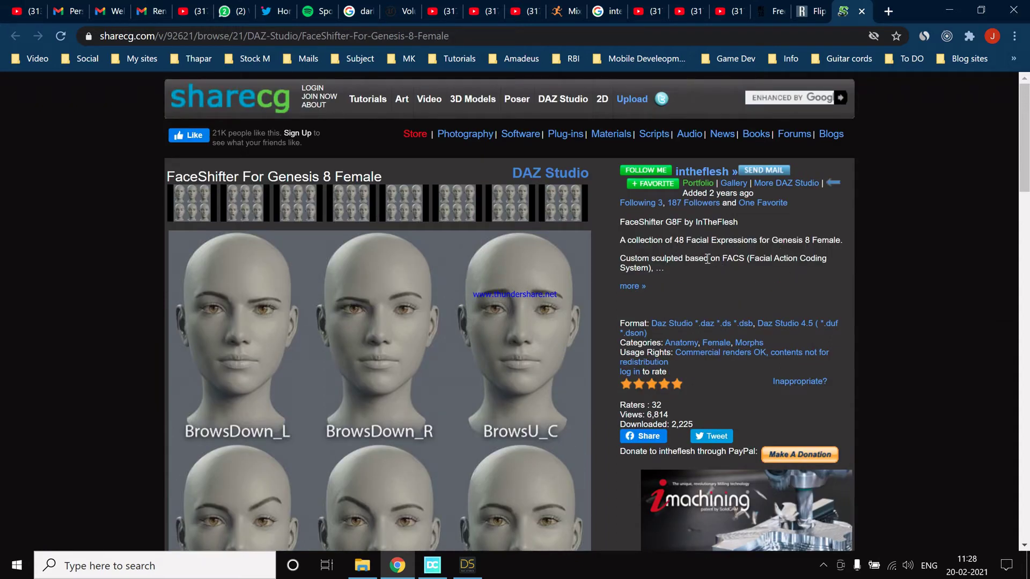
scroll(618, 259, down, 5)
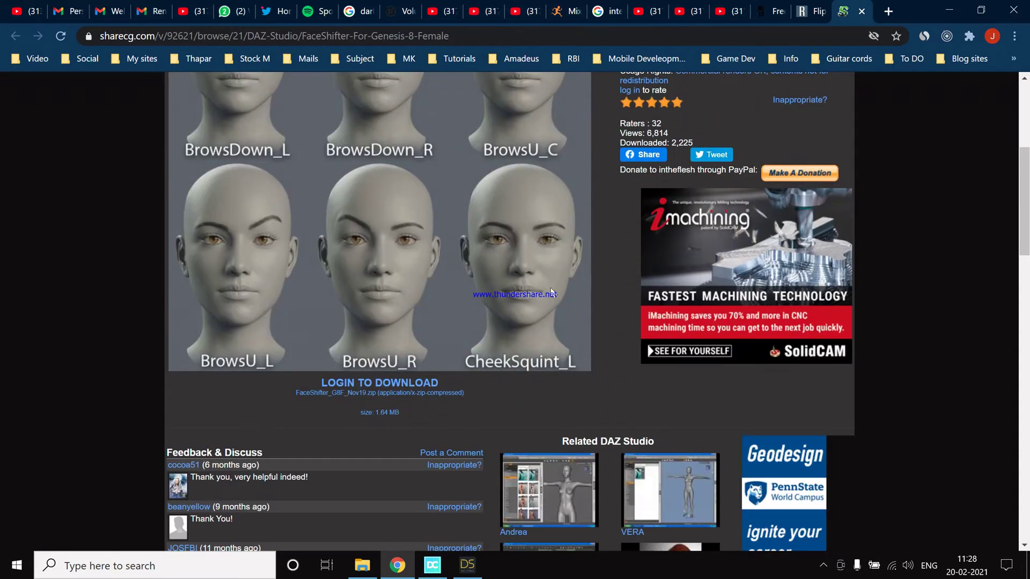
scroll(426, 304, up, 4)
scroll(425, 306, down, 3)
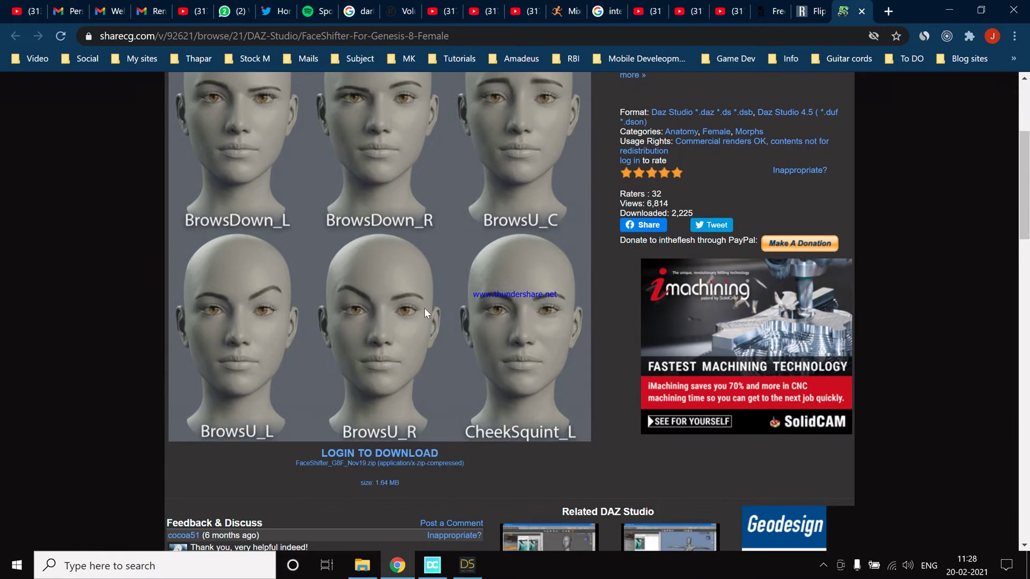
scroll(425, 310, down, 3)
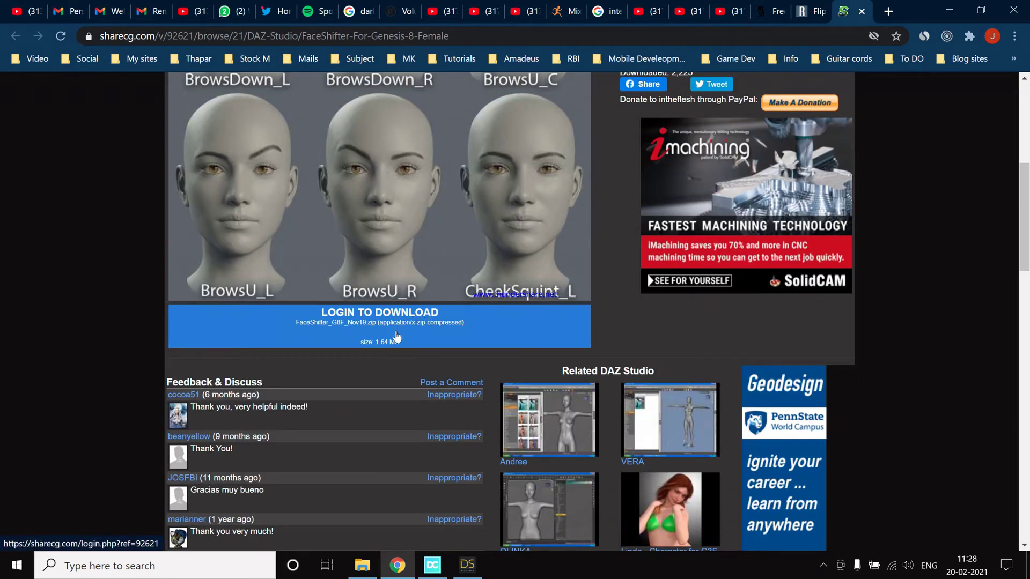
scroll(397, 337, up, 1)
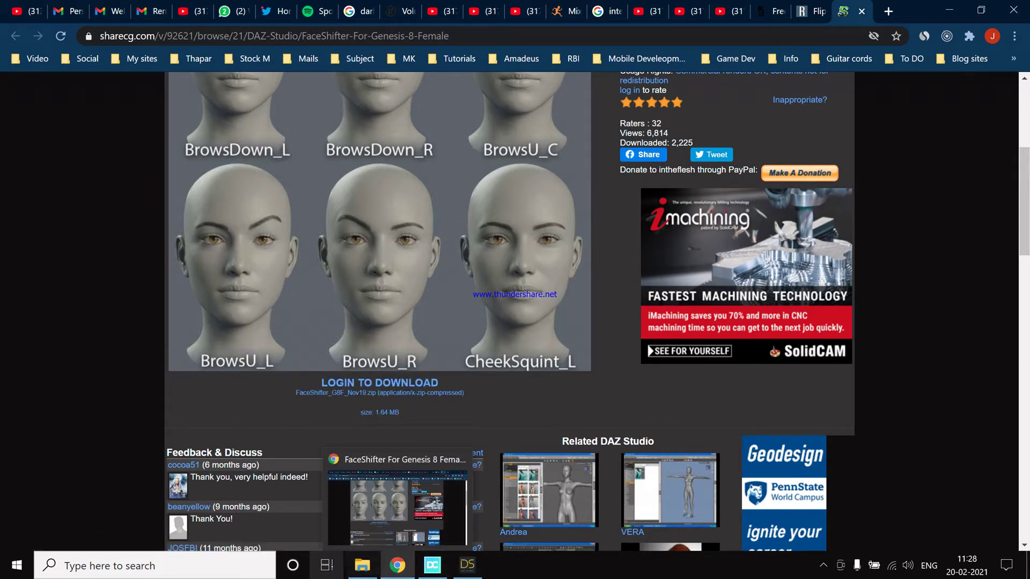
- In DAZ Studio, expand People > Genesis 8 Female > Expressions > InTheFlesh > FaceShifter and browse its 58 presets
click(467, 564)
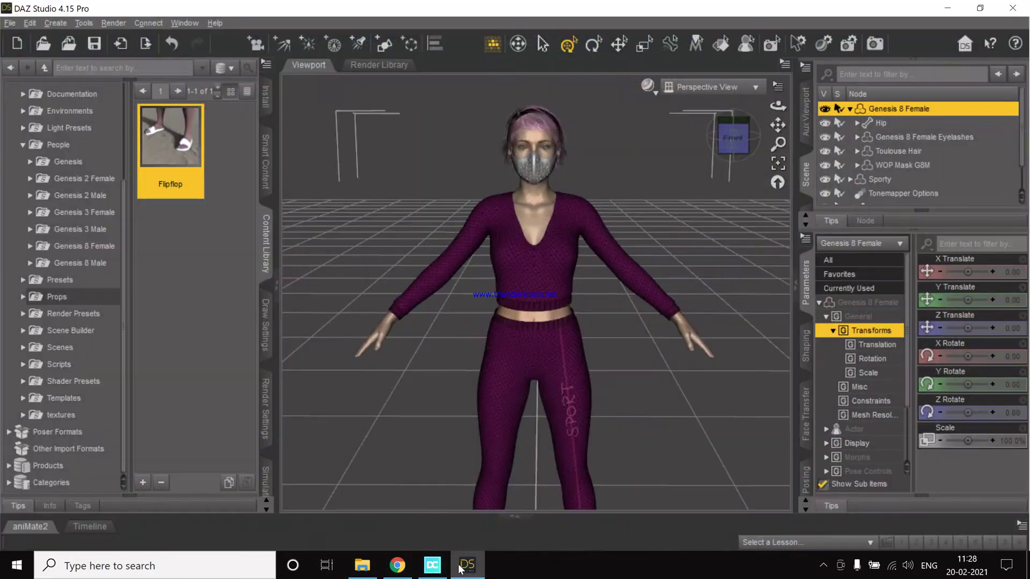
click(30, 246)
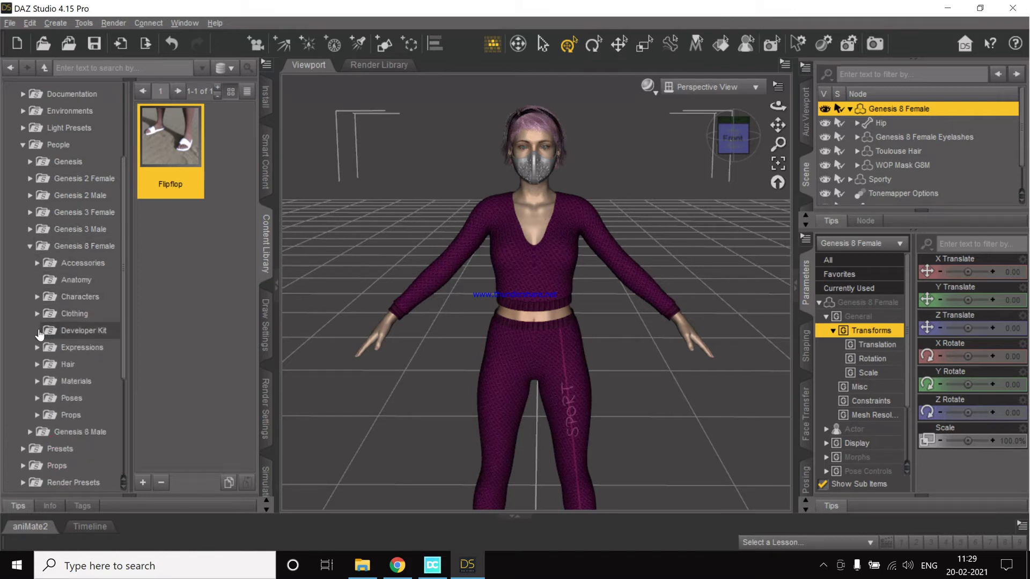
click(37, 331)
click(36, 347)
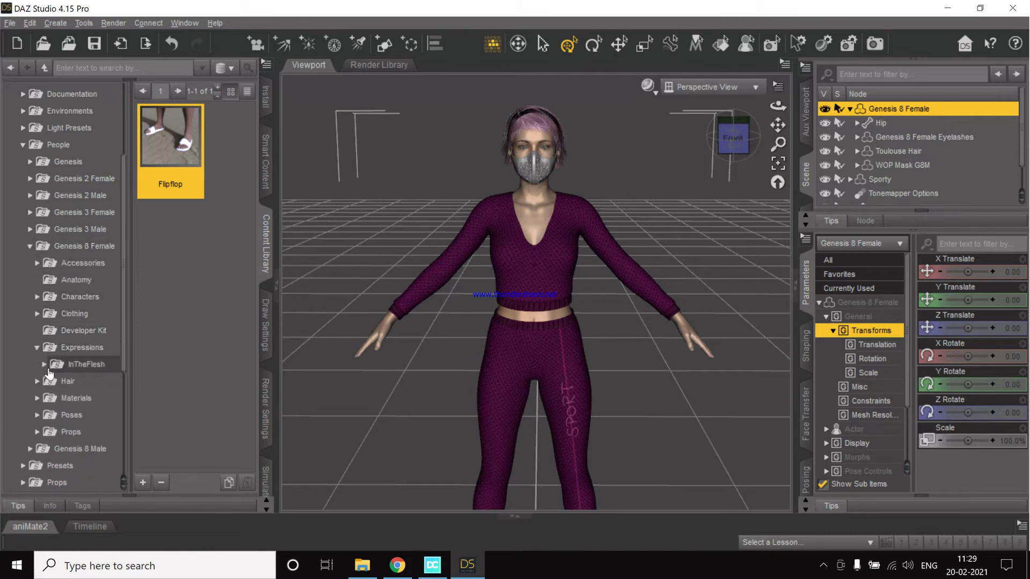
click(45, 364)
click(75, 381)
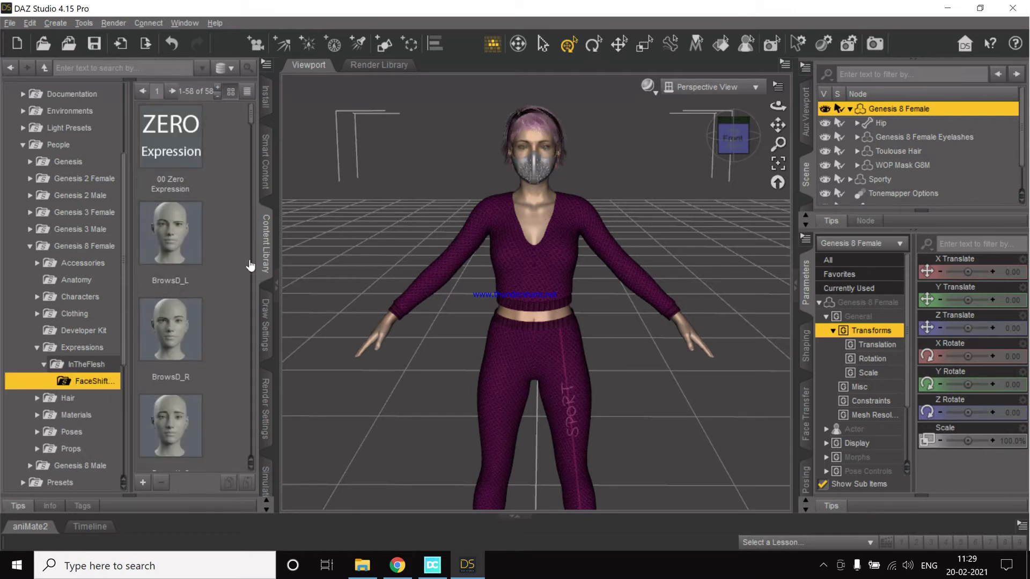
scroll(91, 365, down, 1)
scroll(169, 261, down, 10)
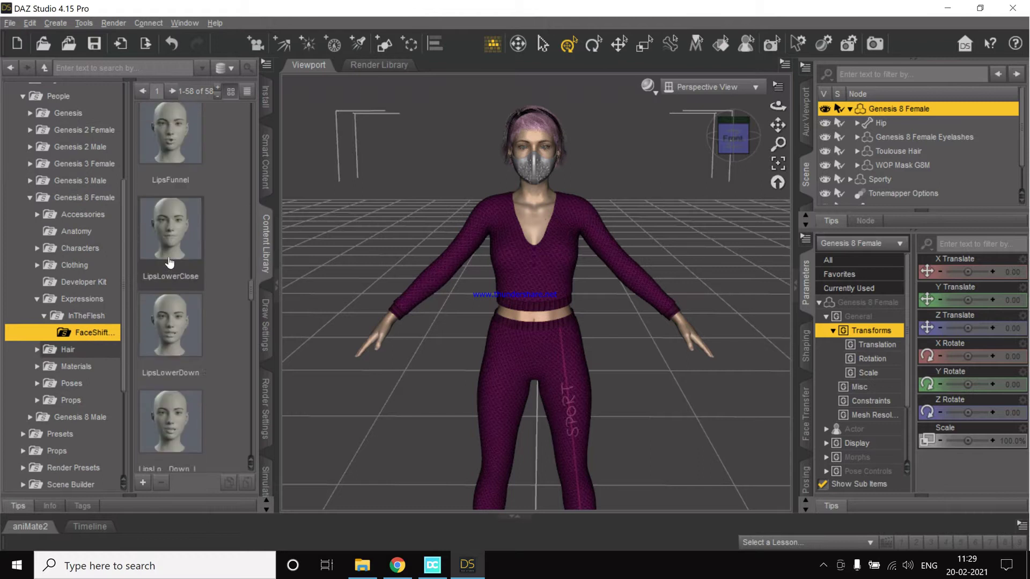
scroll(169, 261, down, 5)
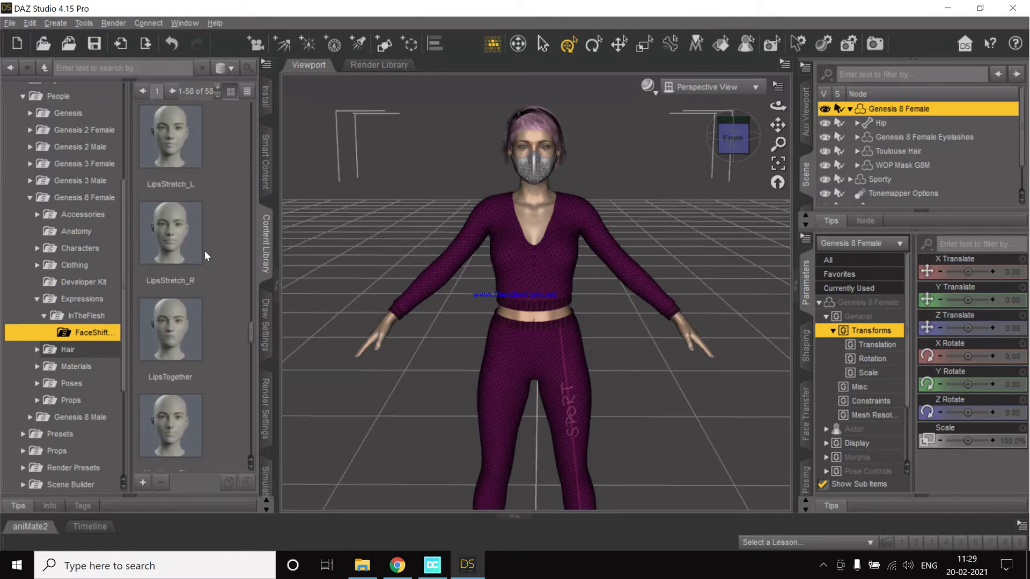
scroll(177, 231, up, 15)
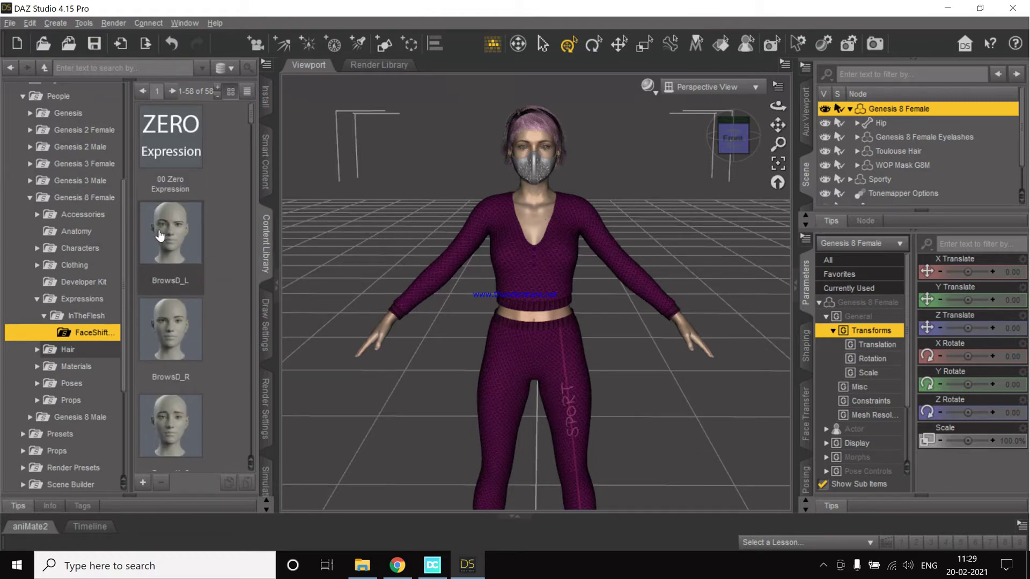
- Apply BrowsD_L, frame the face, apply BrowsD_R, undo it, and deselect the figure
double_click(160, 234)
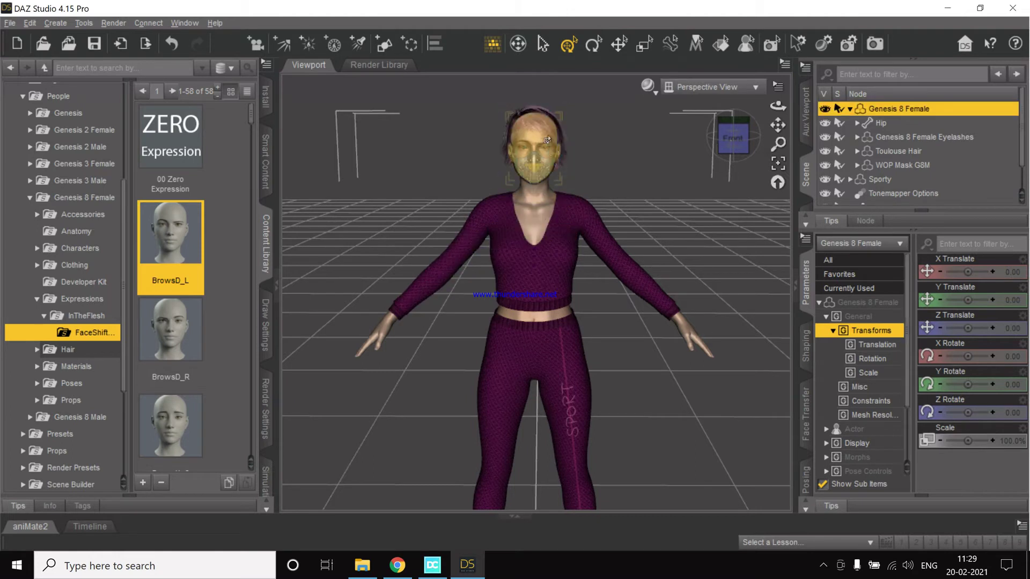
scroll(550, 136, up, 6)
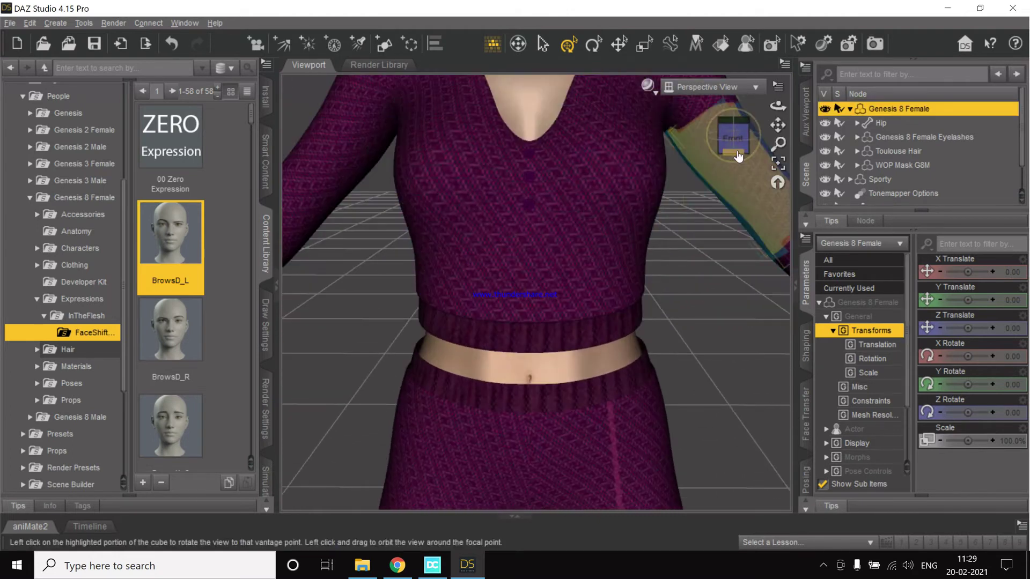
drag(778, 125, 778, 164)
double_click(168, 347)
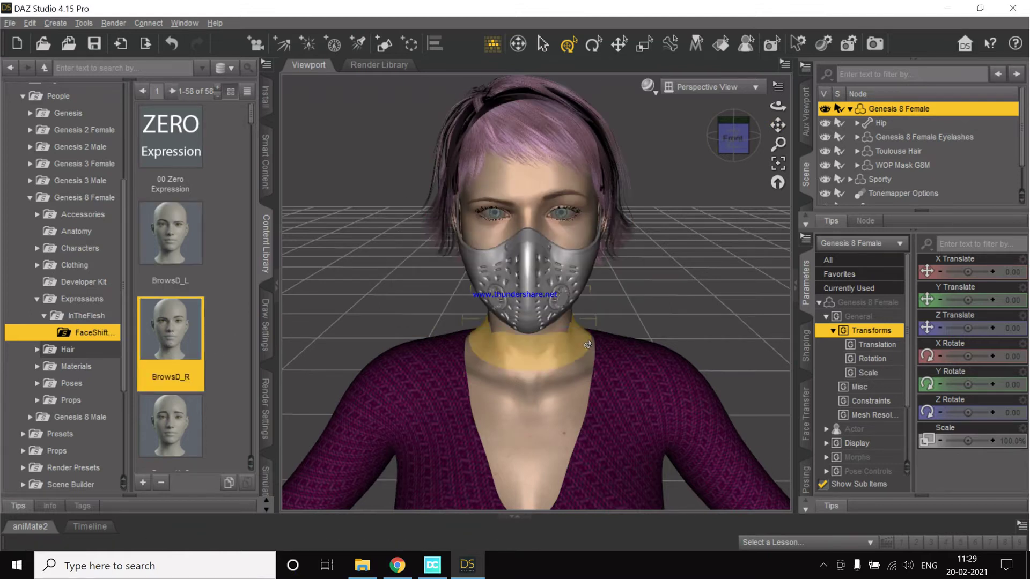
key(ctrl+z)
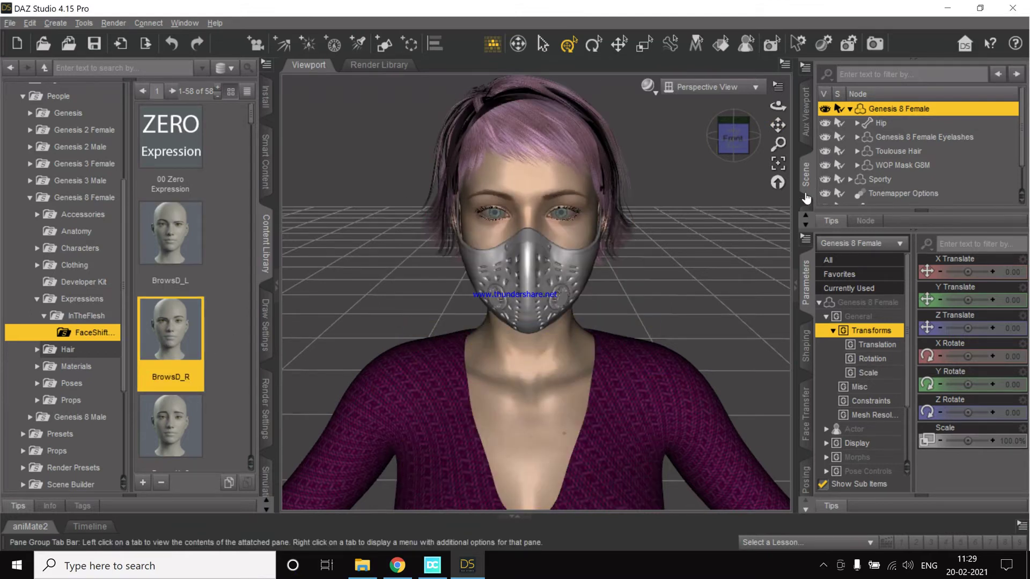
click(307, 294)
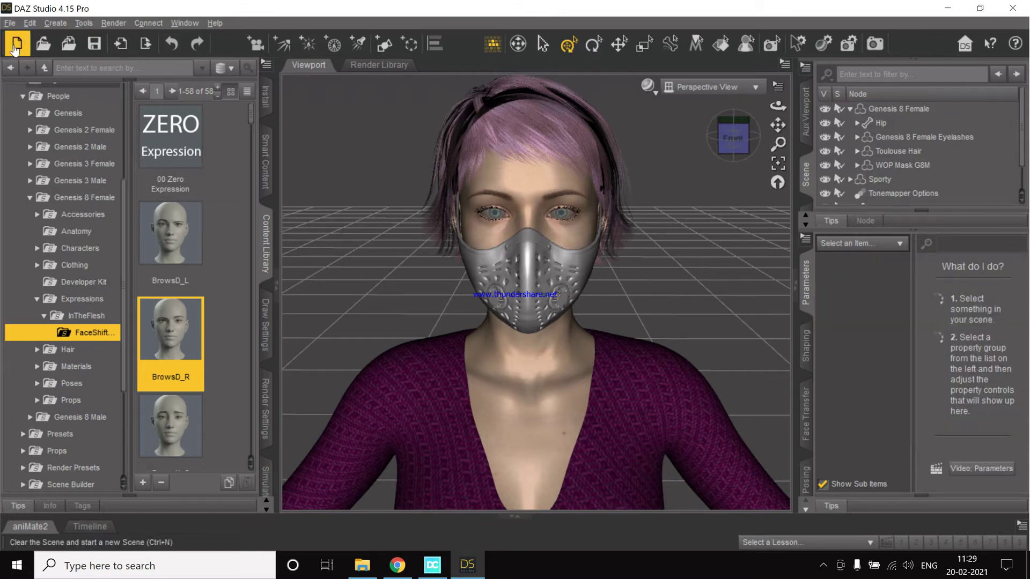
- Check File > Send To for Daz to Unreal, then launch the Epic Games Launcher via an 'epic' search
click(10, 23)
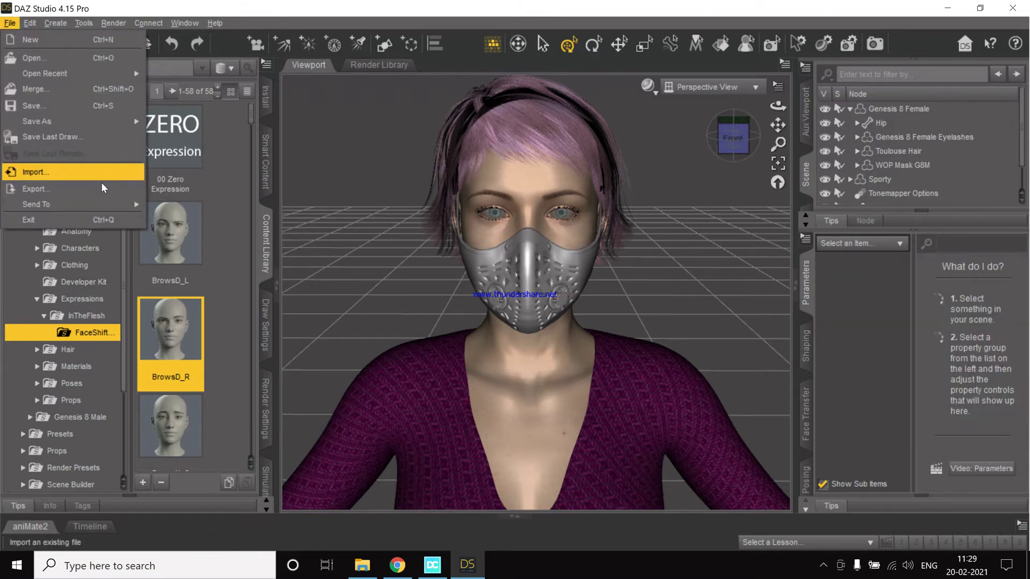
mouse_move(78, 204)
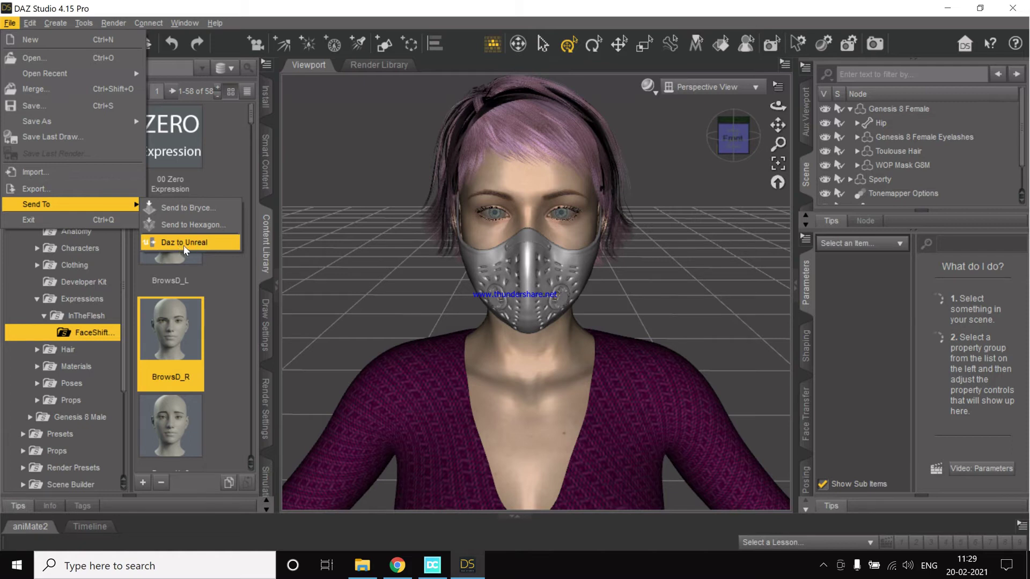
click(13, 571)
text(epic)
key(Return)
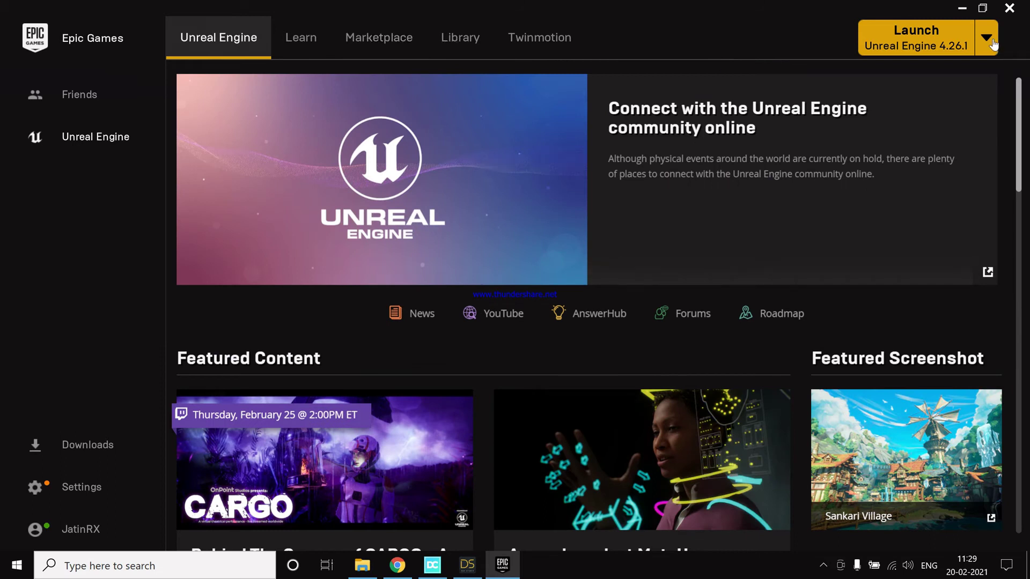
- Select Unreal Engine 4.25.4 from the Launch dropdown and launch it
click(992, 44)
click(942, 88)
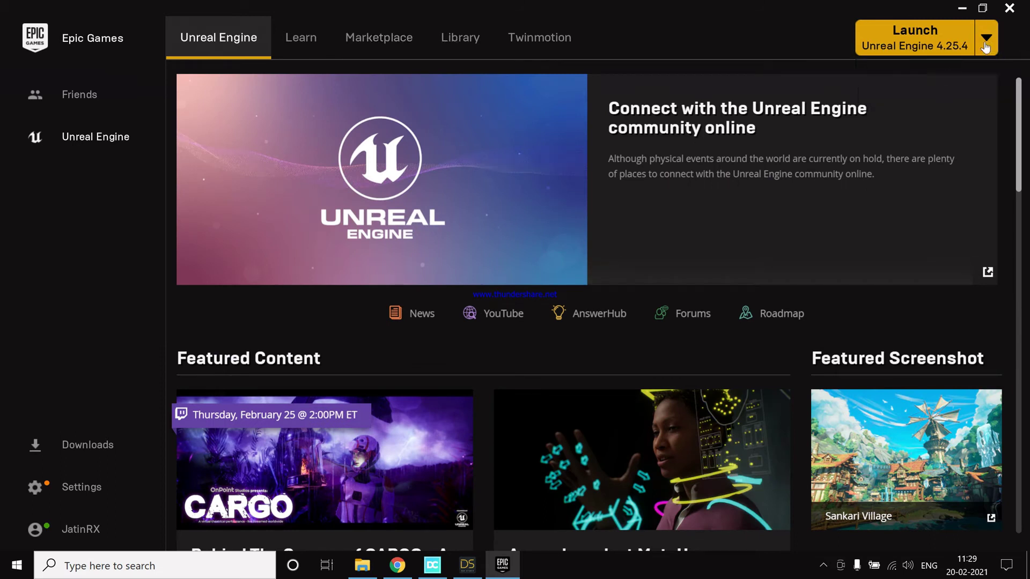
click(948, 47)
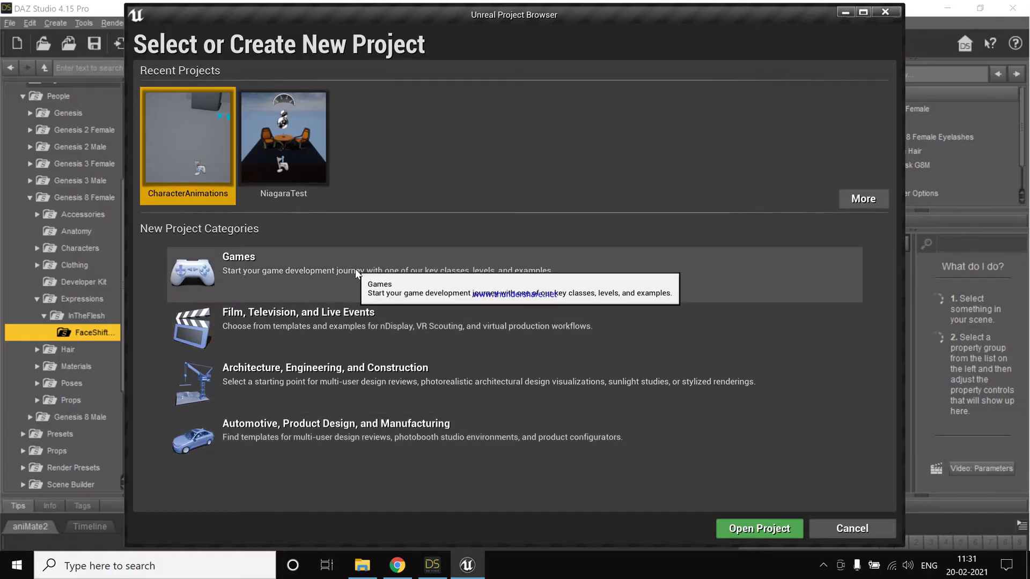
- Choose the Games category and the Third Person template for a new project
click(293, 271)
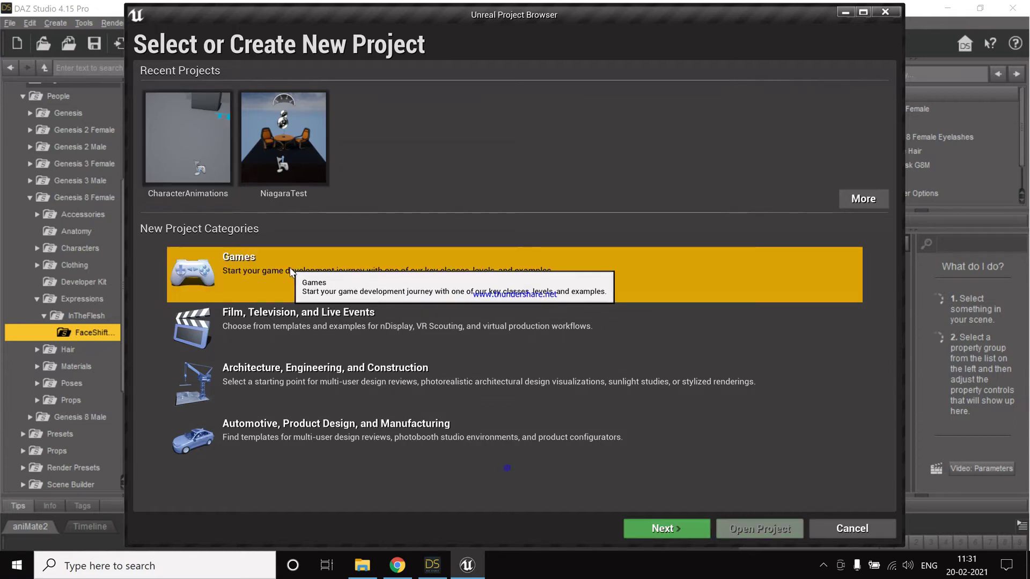
double_click(293, 272)
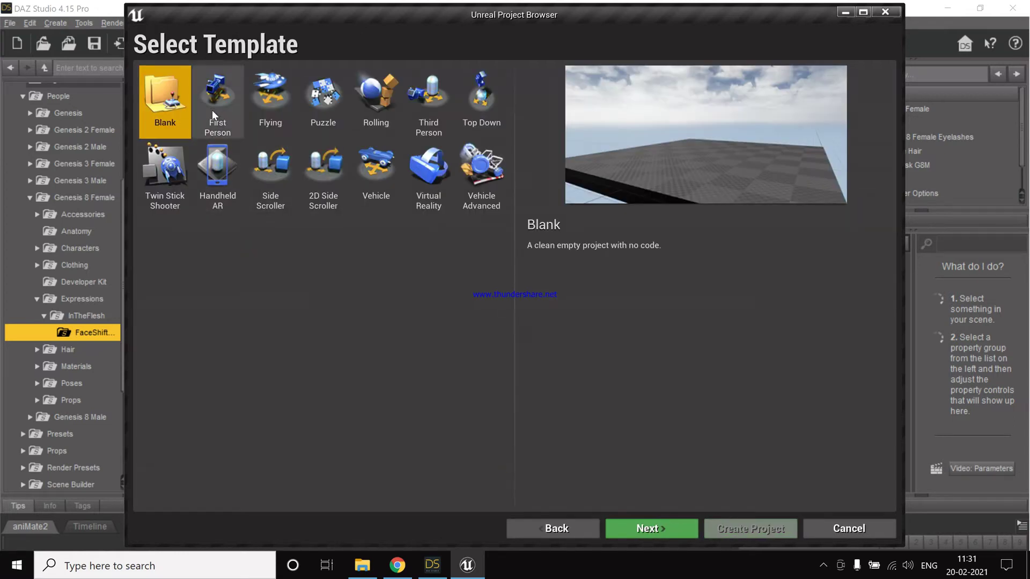
double_click(425, 105)
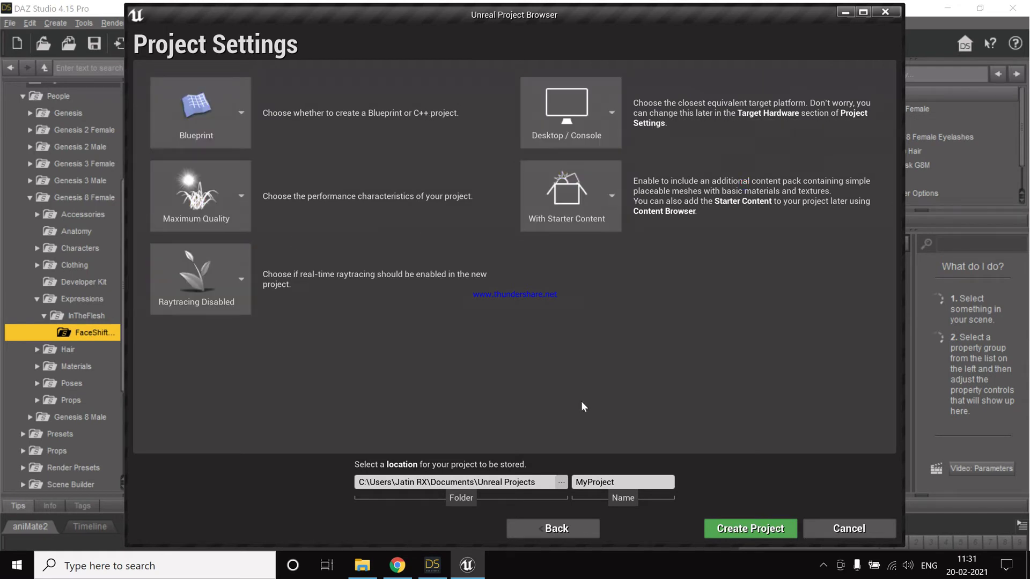
- Set the project location to D:\Projects\Unreal\4.25 and start entering the name demoP
click(561, 482)
scroll(204, 214, down, 1)
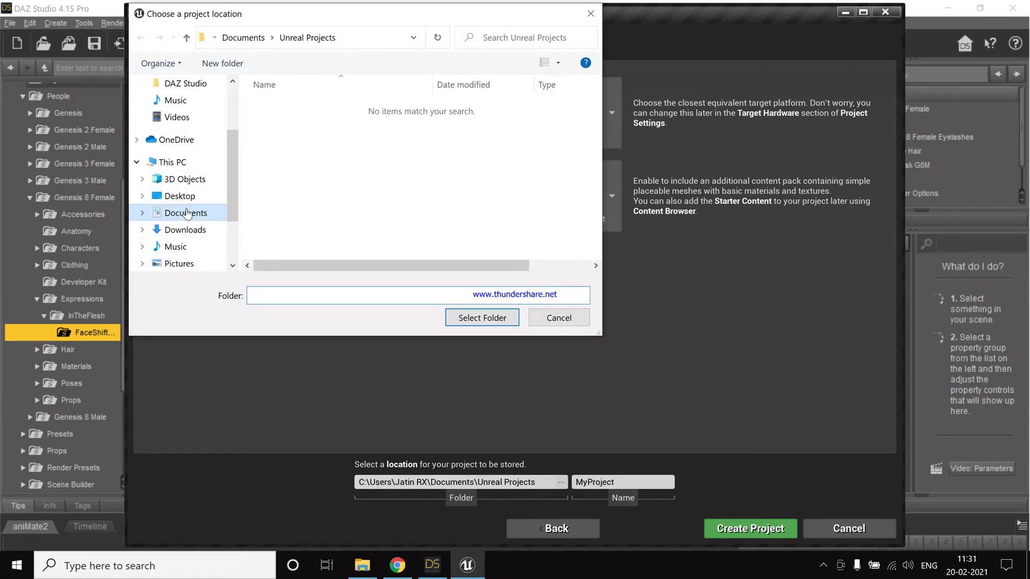
click(194, 163)
scroll(391, 204, down, 5)
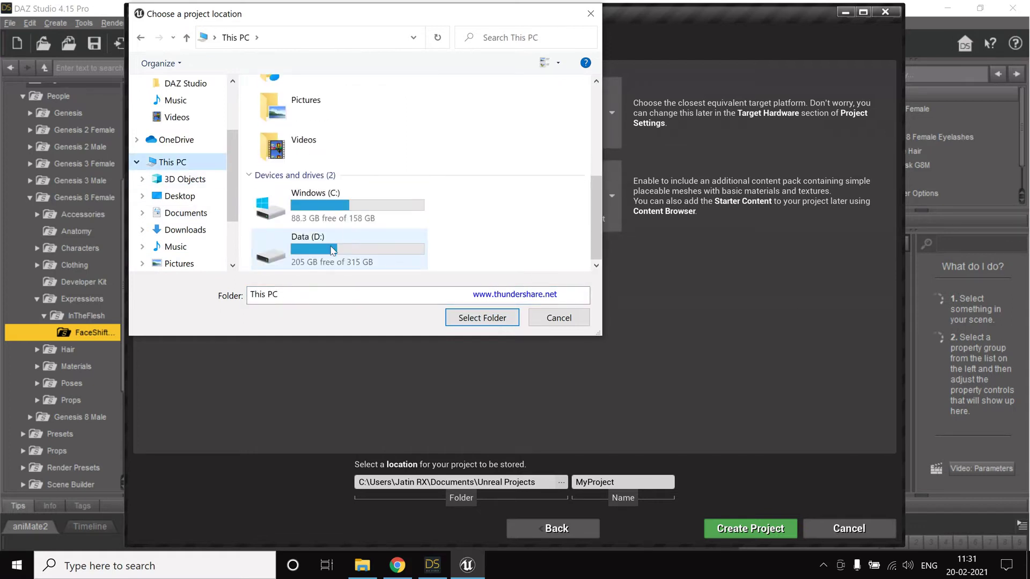
double_click(333, 248)
double_click(324, 240)
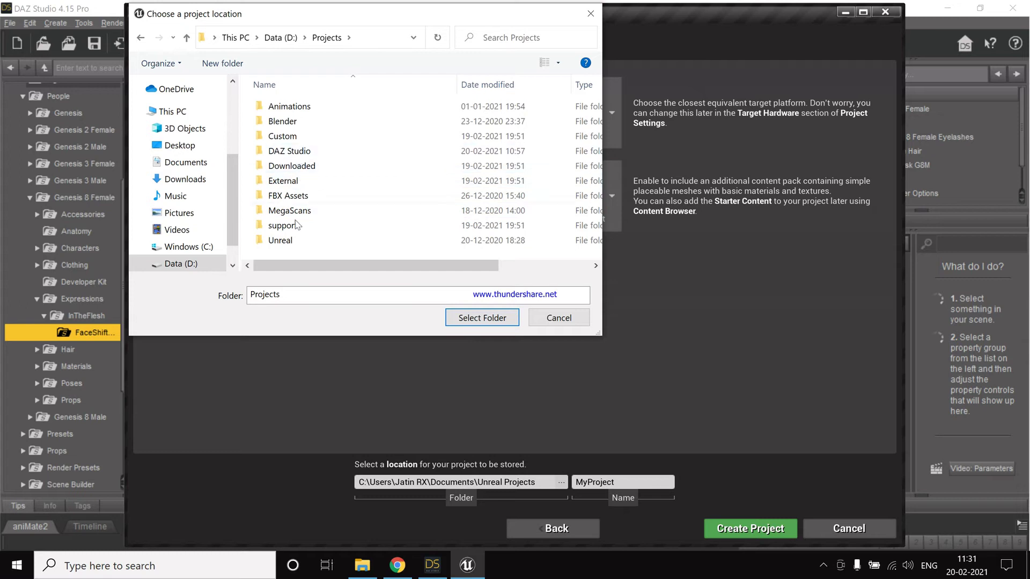
double_click(295, 241)
click(316, 106)
double_click(315, 106)
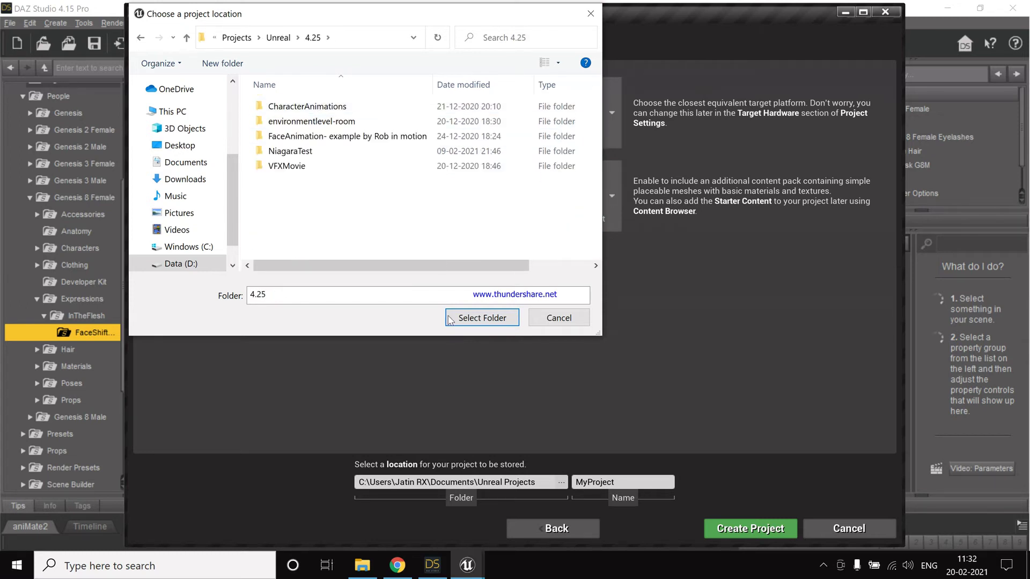
click(479, 317)
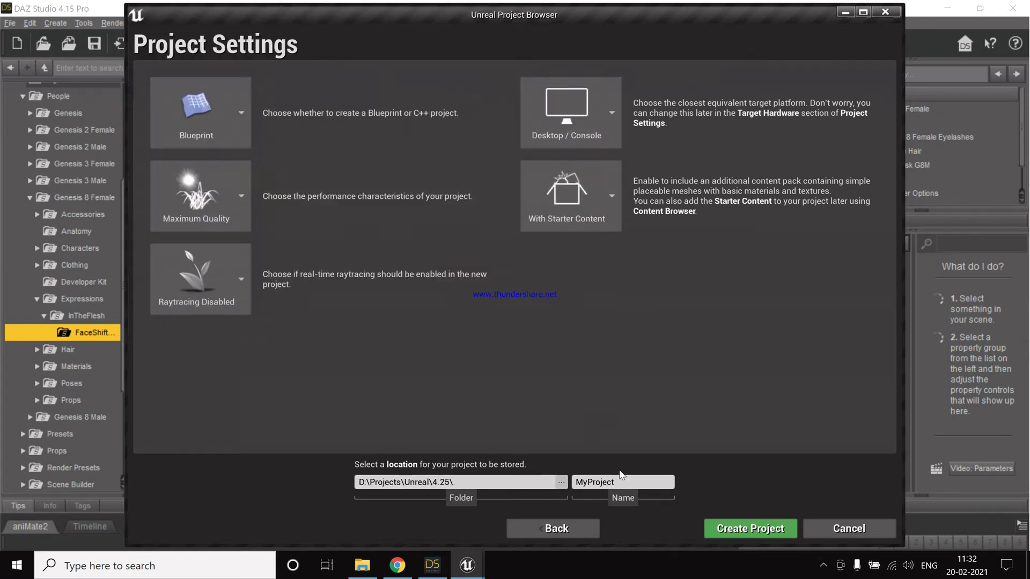
click(624, 479)
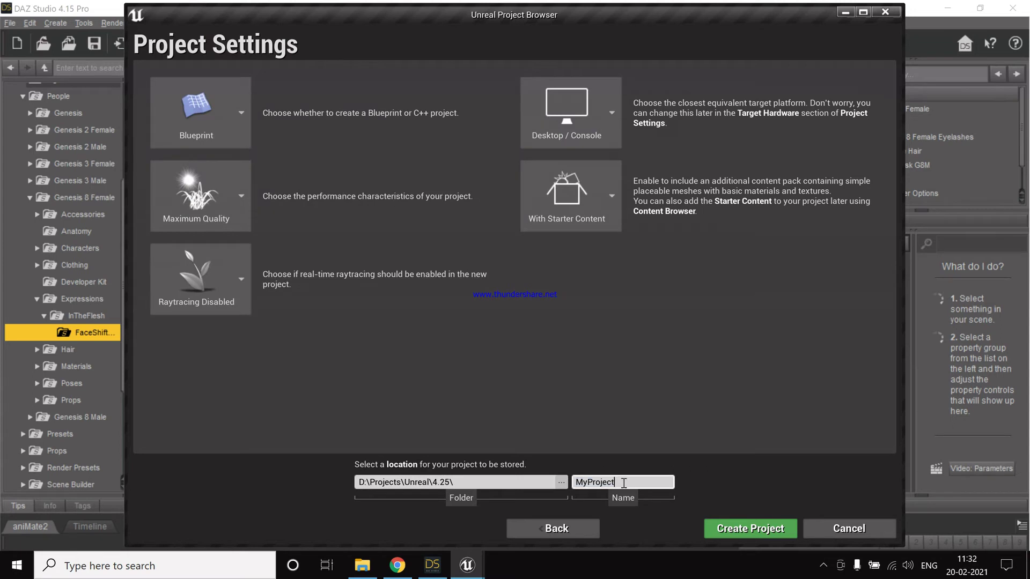
text(demoP)
- Create demoP, enable the DazToUnreal plugin, restart the editor, and enlarge the level viewport
click(751, 530)
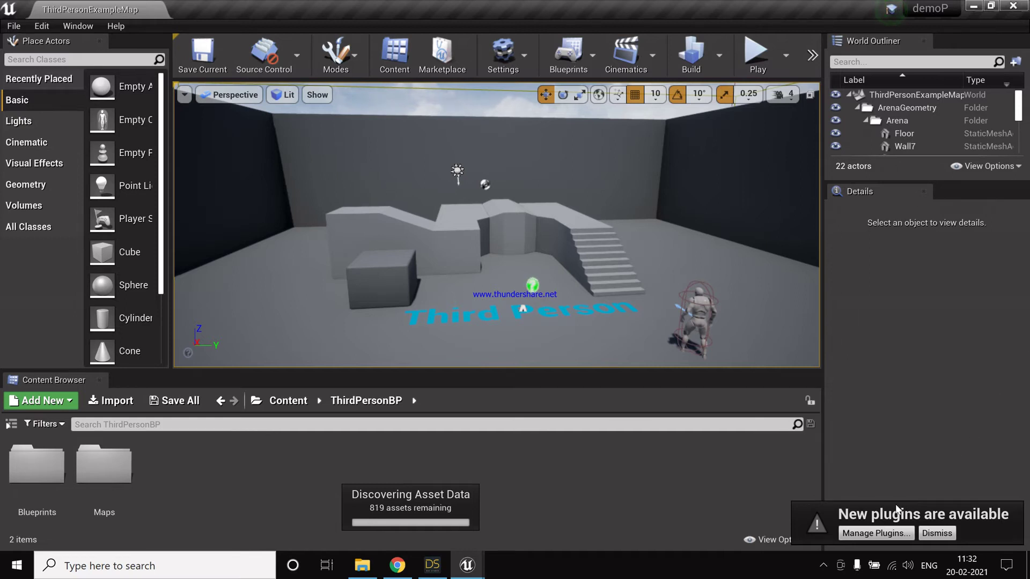
click(876, 533)
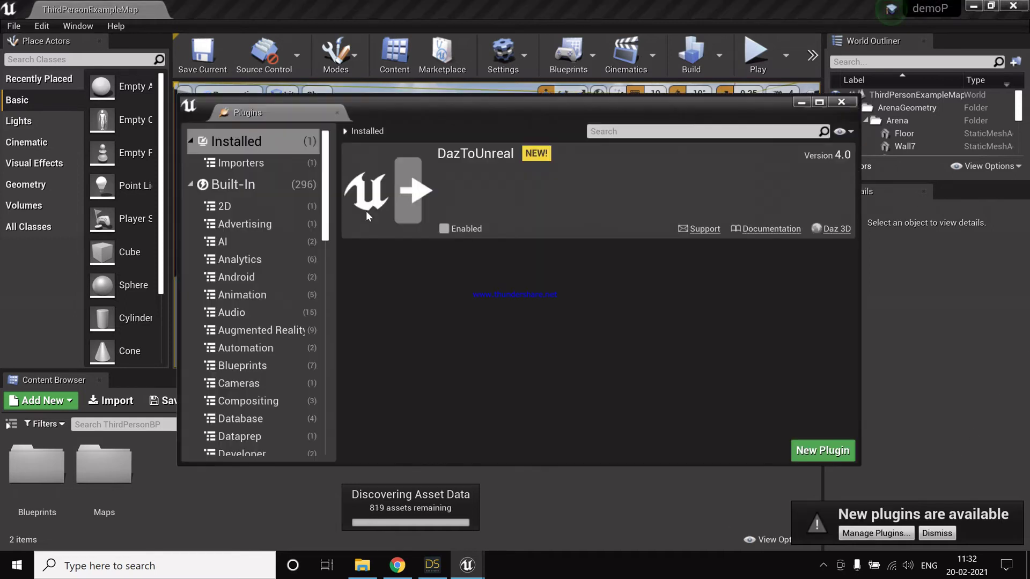
click(443, 229)
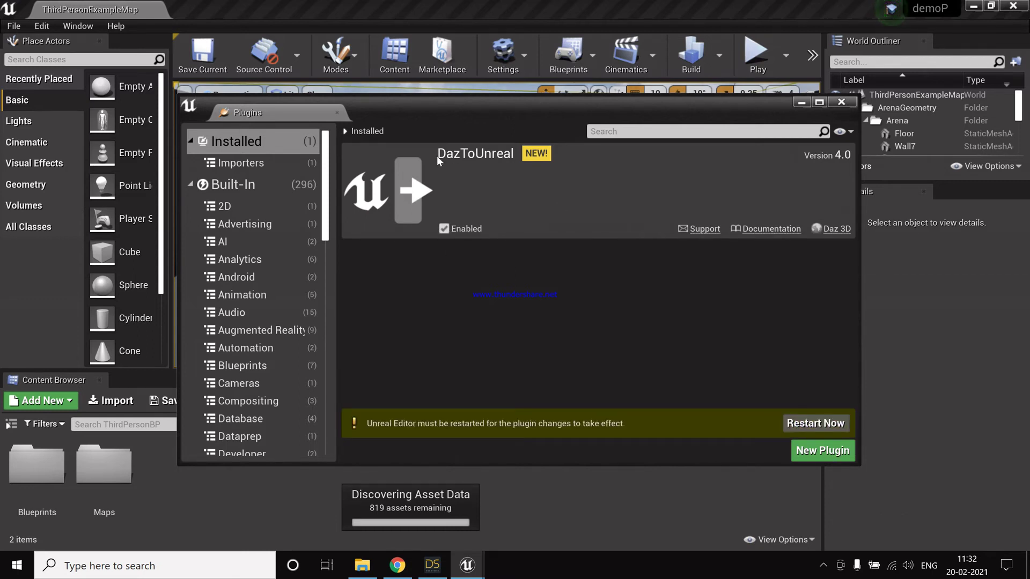
click(803, 423)
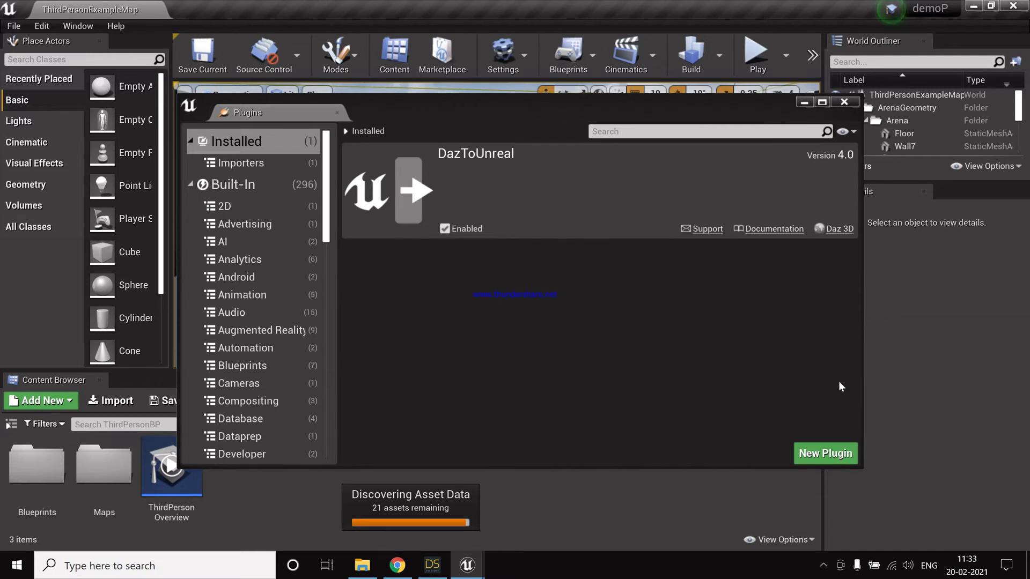
click(844, 102)
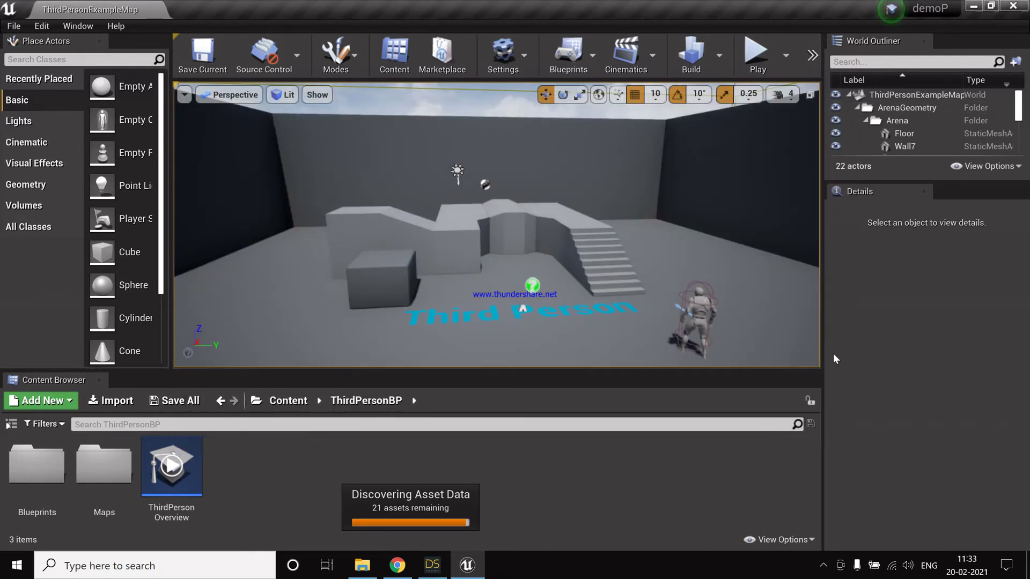
drag(823, 359, 896, 360)
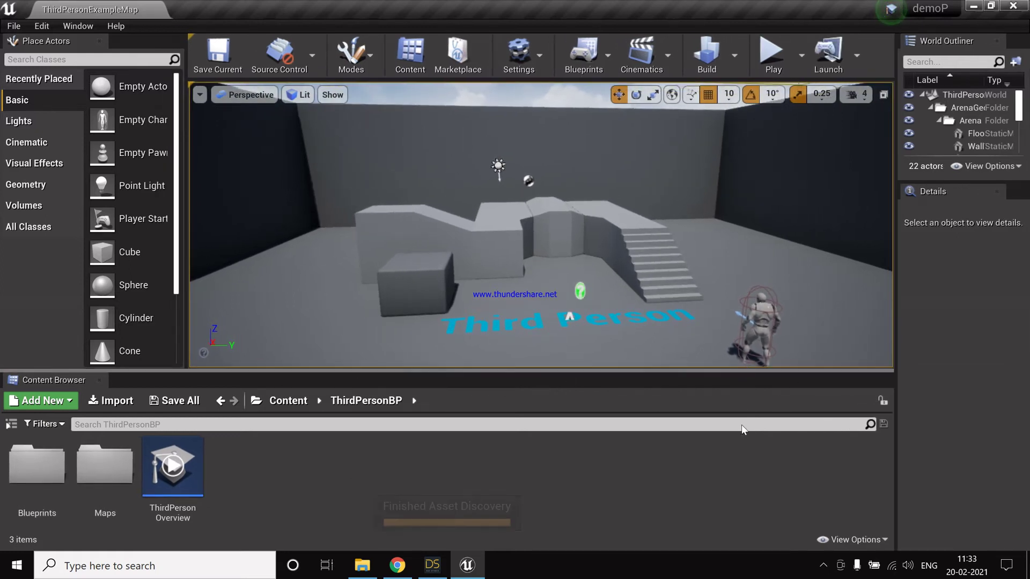
drag(741, 373, 741, 433)
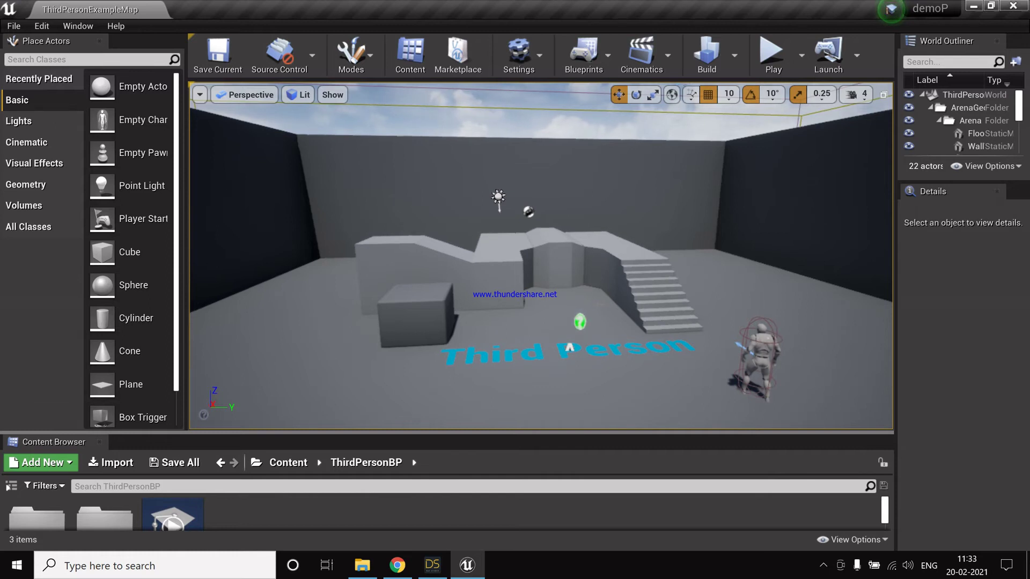
- Back in DAZ Studio, attempt the Daz to Unreal export and dismiss the no-character-selected error
click(425, 573)
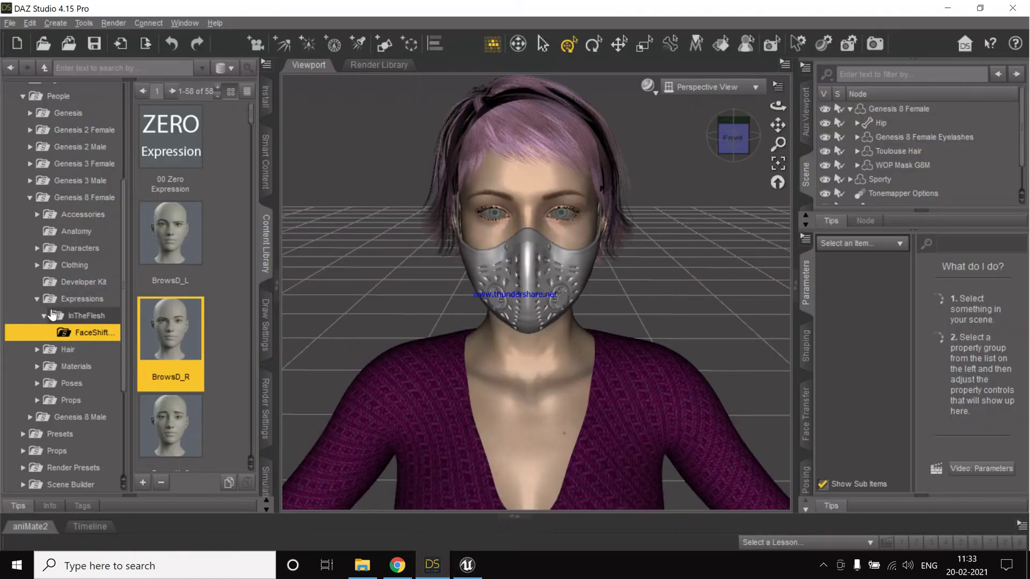
click(10, 23)
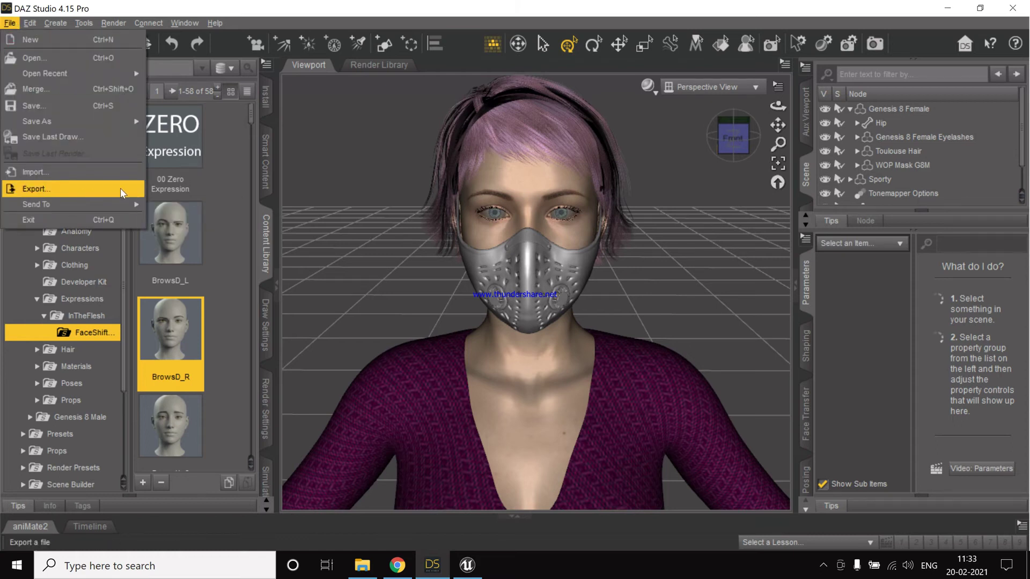
mouse_move(64, 204)
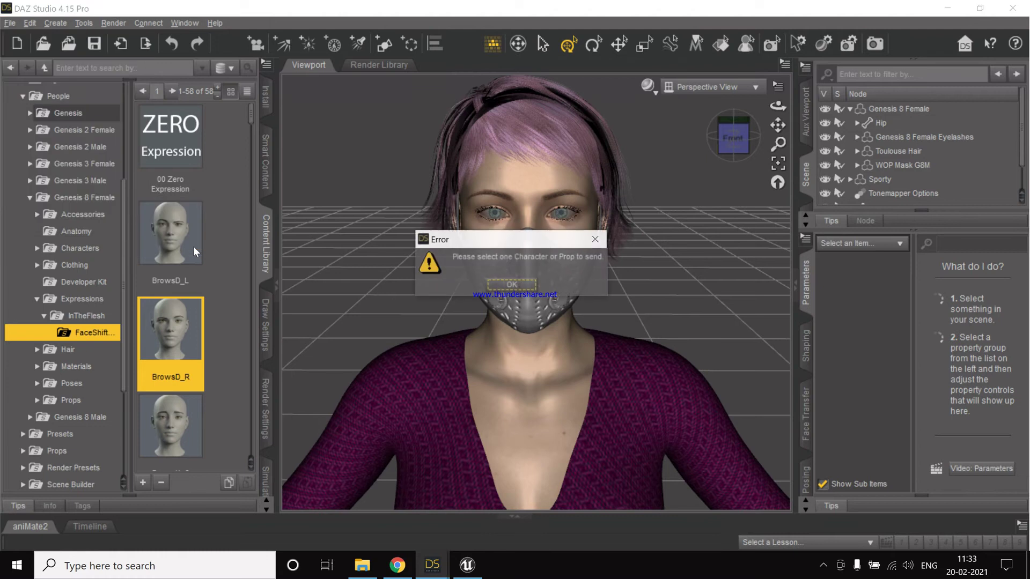
click(512, 285)
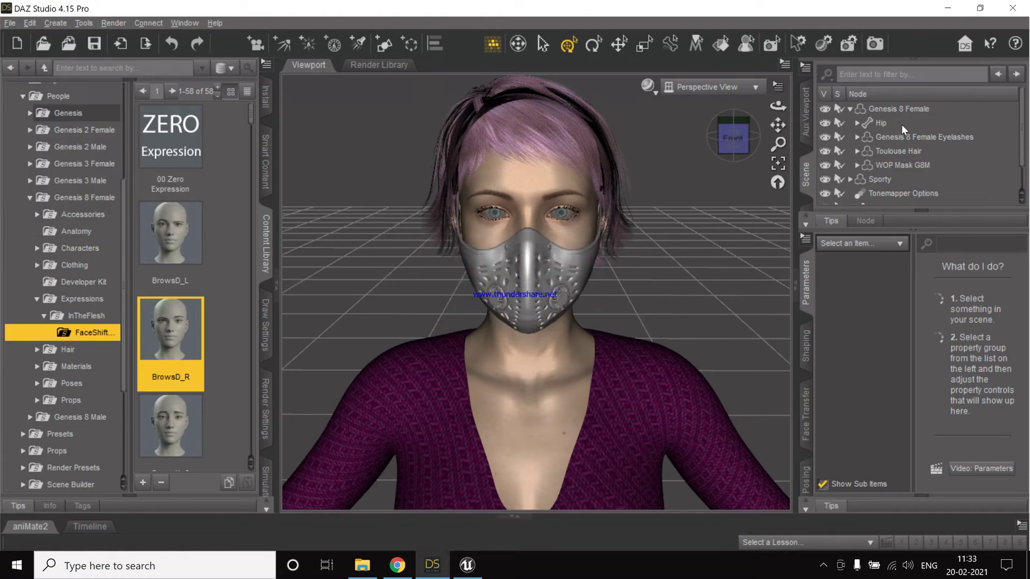
- Select Genesis 8 Female in the Scene pane, keep the scene open at the save prompt, and return to File
click(851, 110)
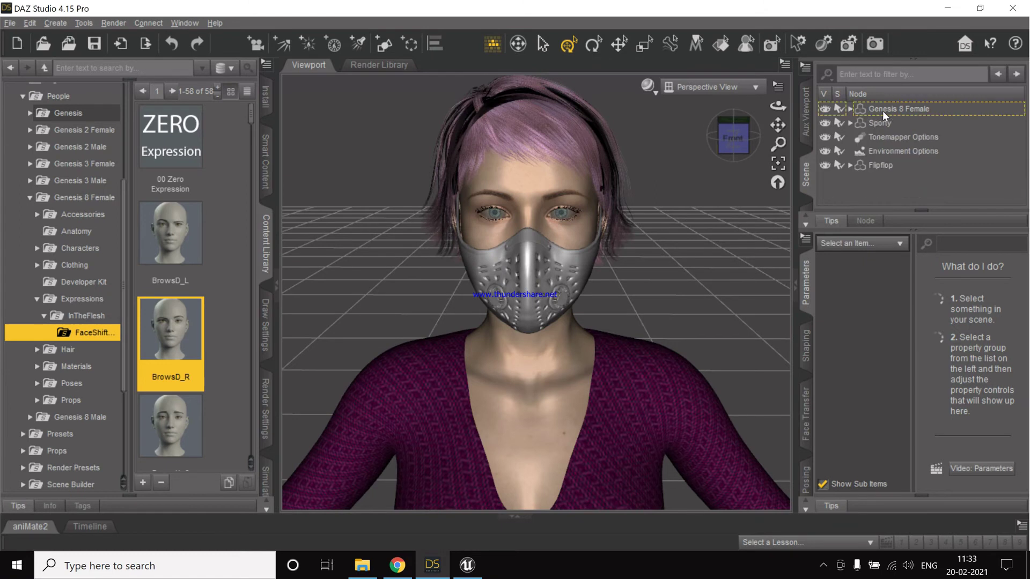
click(883, 110)
double_click(8, 12)
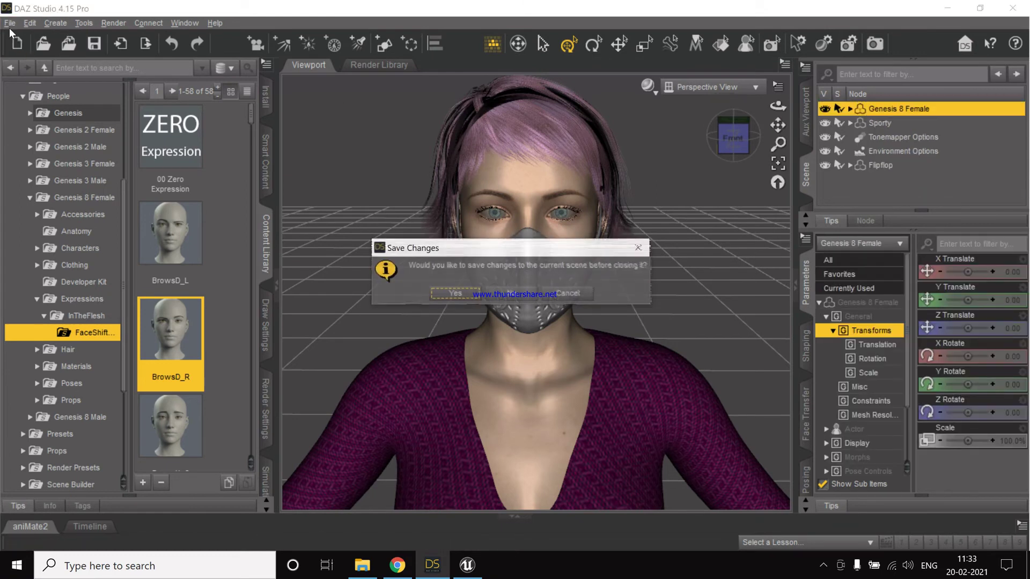
click(639, 247)
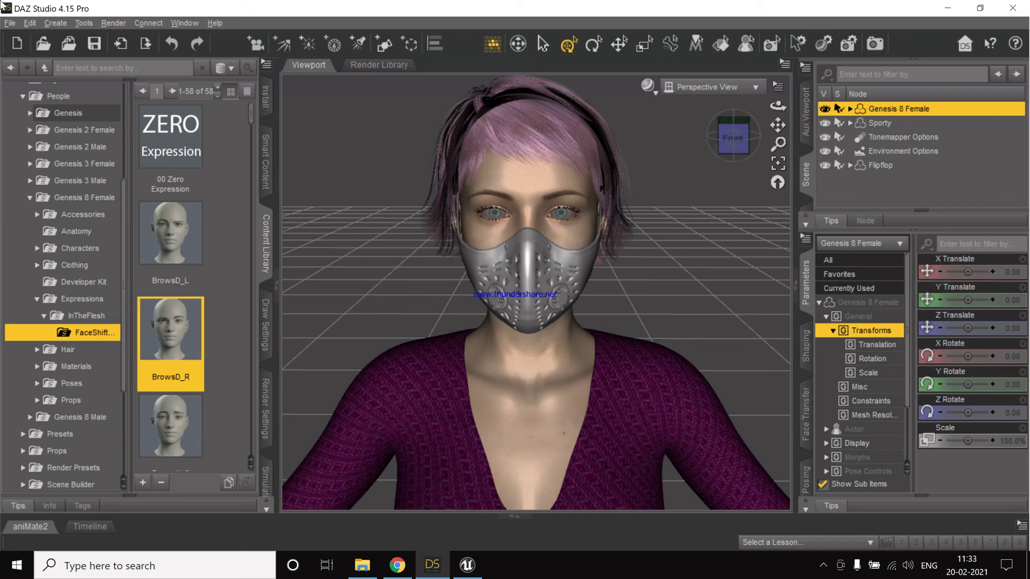
click(10, 24)
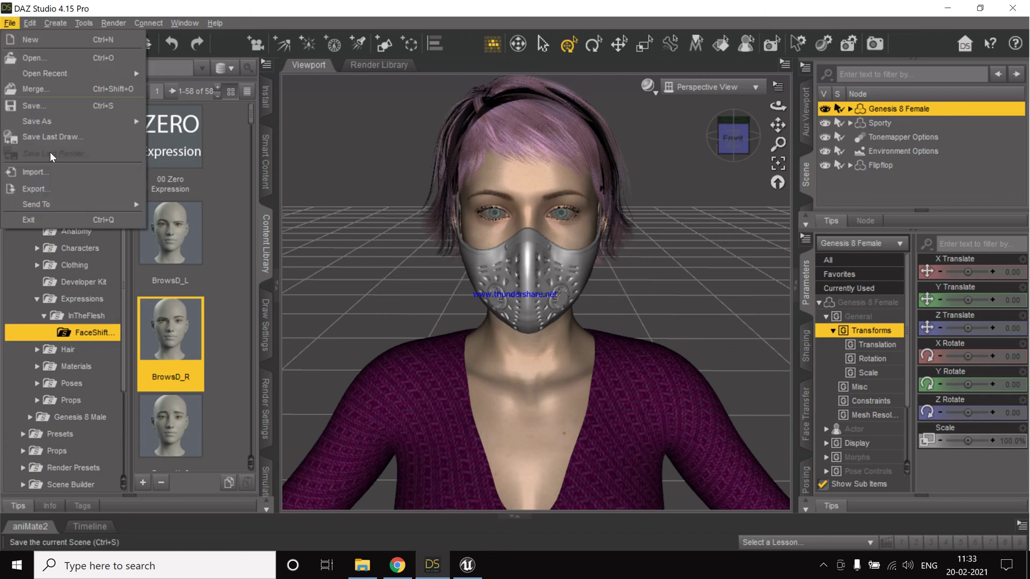
- Open the Daz to Unreal dialog for the figure and its morph chooser
mouse_move(80, 205)
click(195, 243)
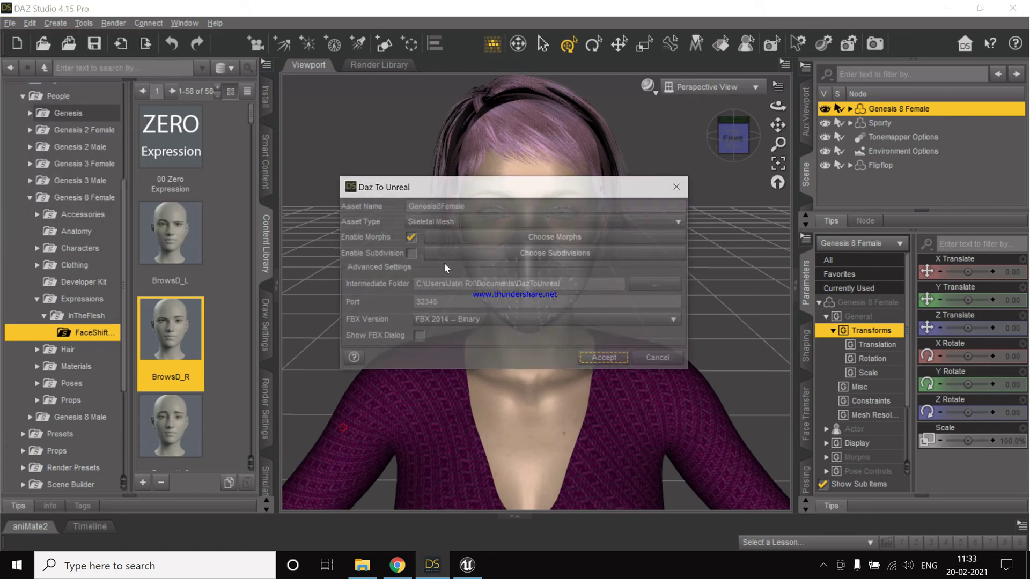
click(535, 238)
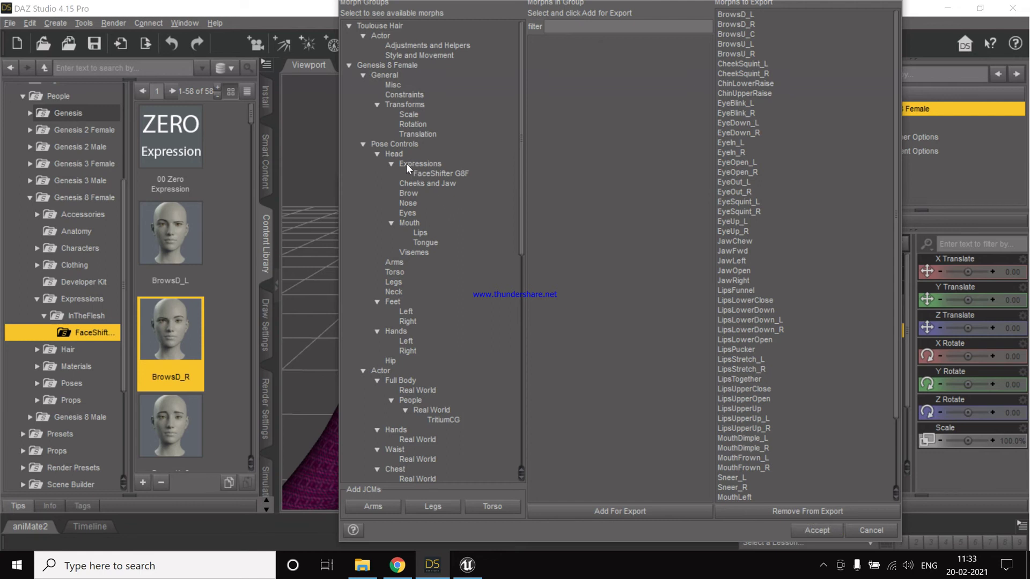
- Add all FaceShifter G8F morphs, BrowsD_L through MouthPress_R, to the export and accept
click(425, 172)
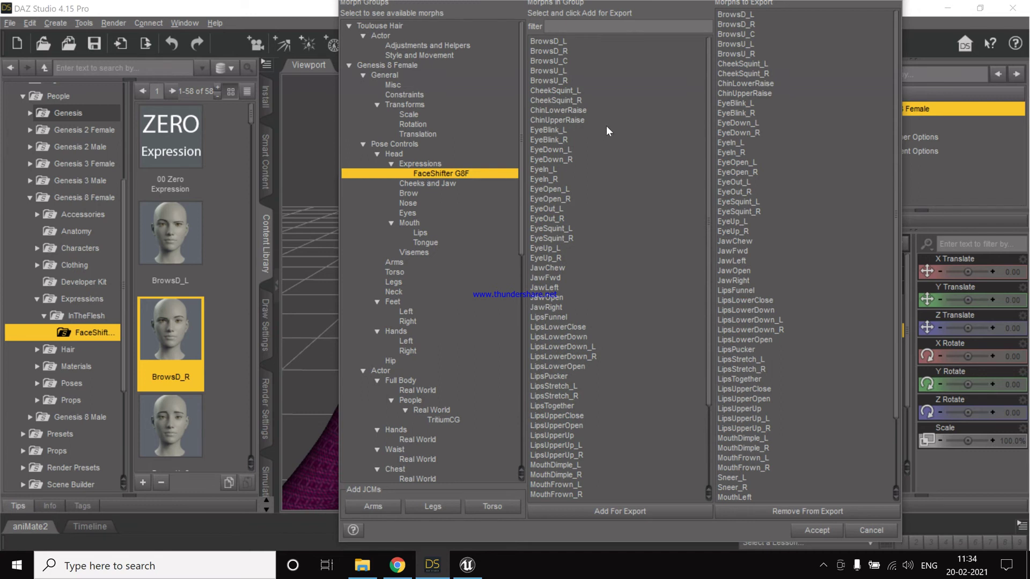
scroll(617, 202, down, 3)
scroll(789, 245, down, 3)
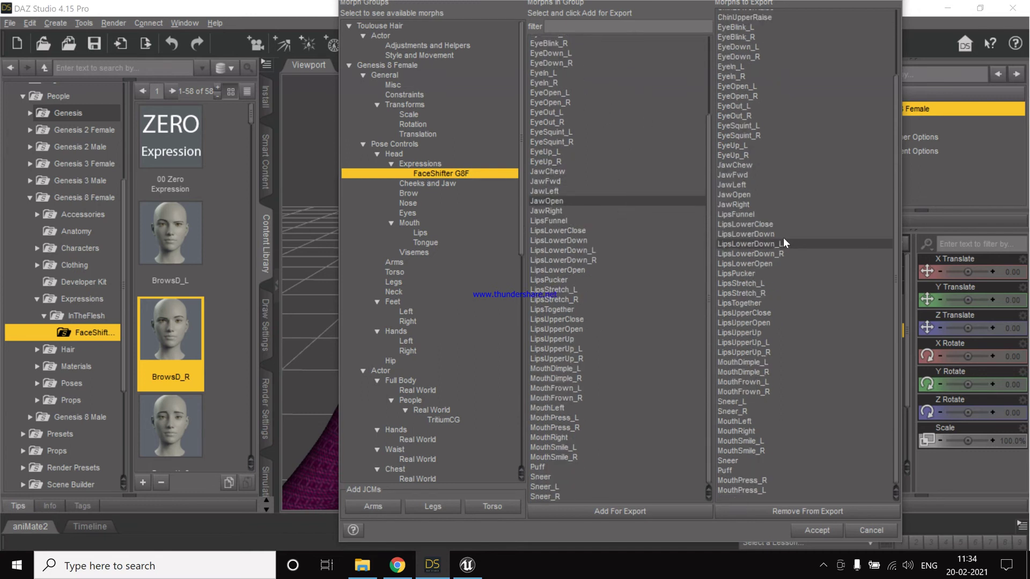
click(618, 513)
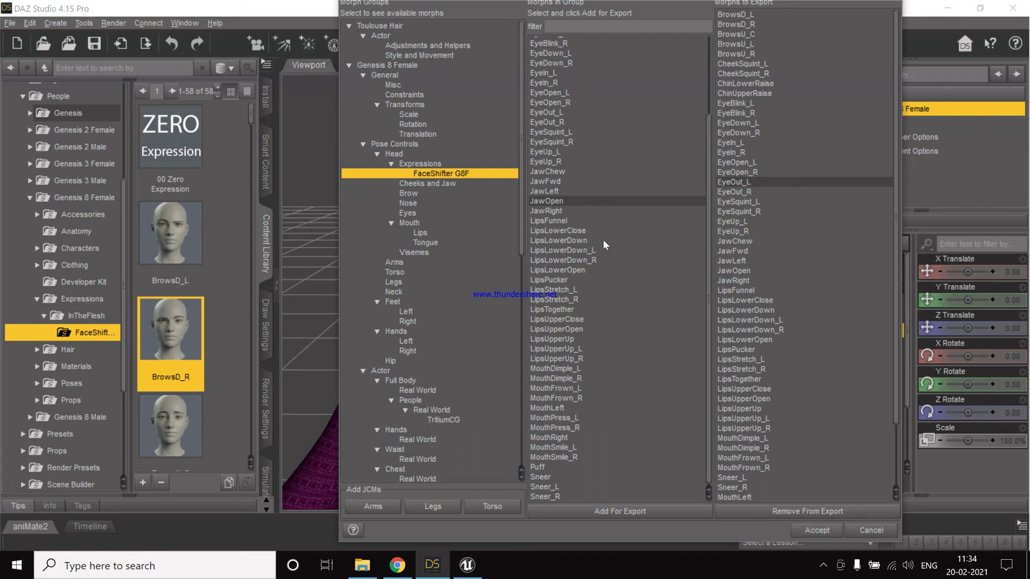
scroll(794, 213, down, 2)
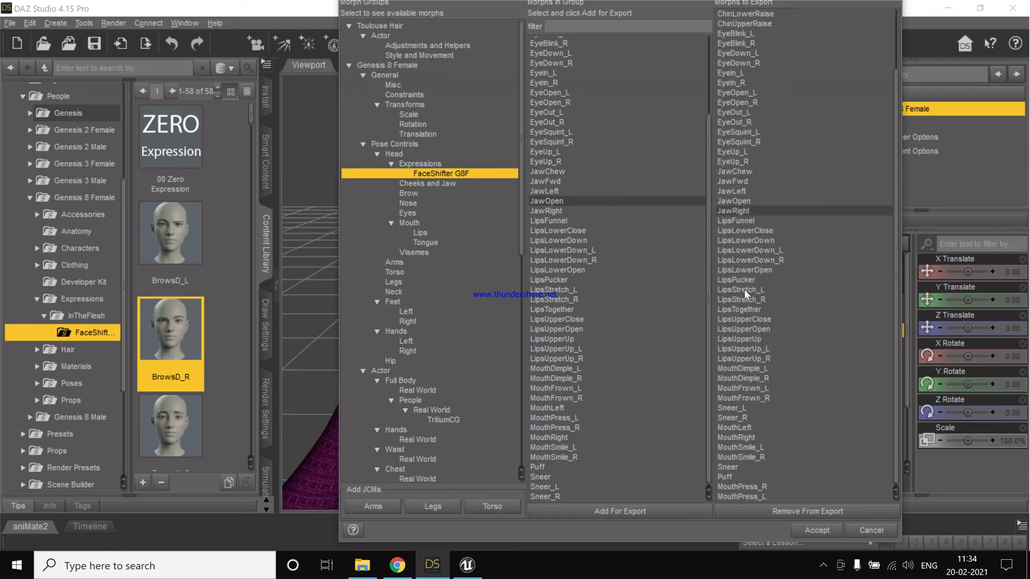
click(818, 531)
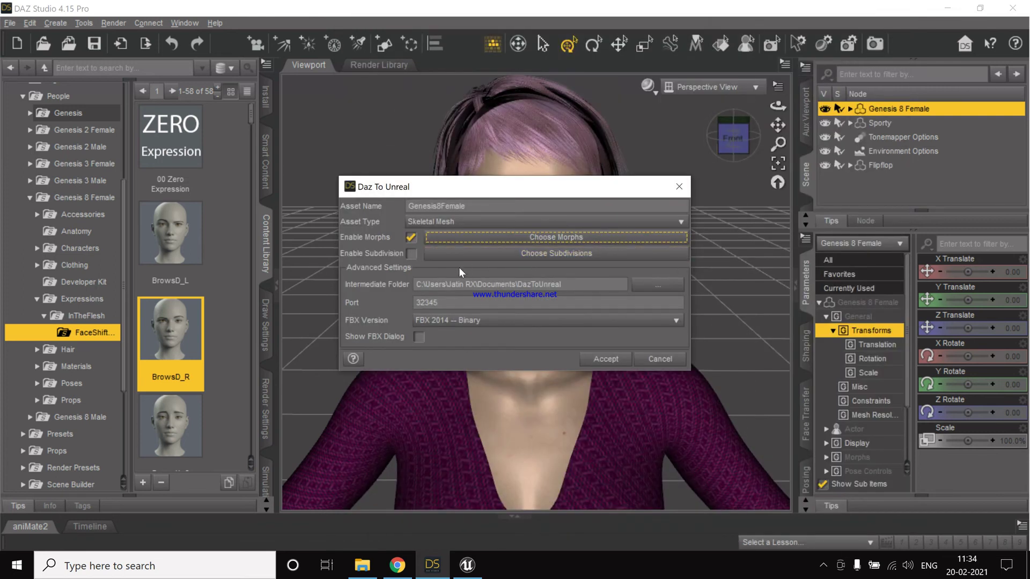
- Start the Genesis 8 Female export to Unreal, then close DAZ Studio without saving the scene
click(607, 364)
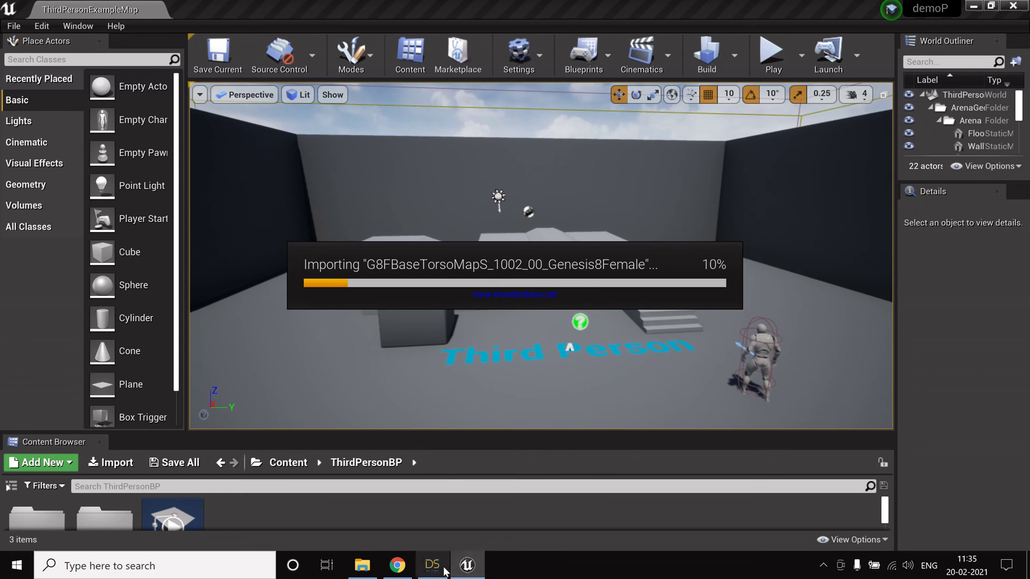
right_click(434, 566)
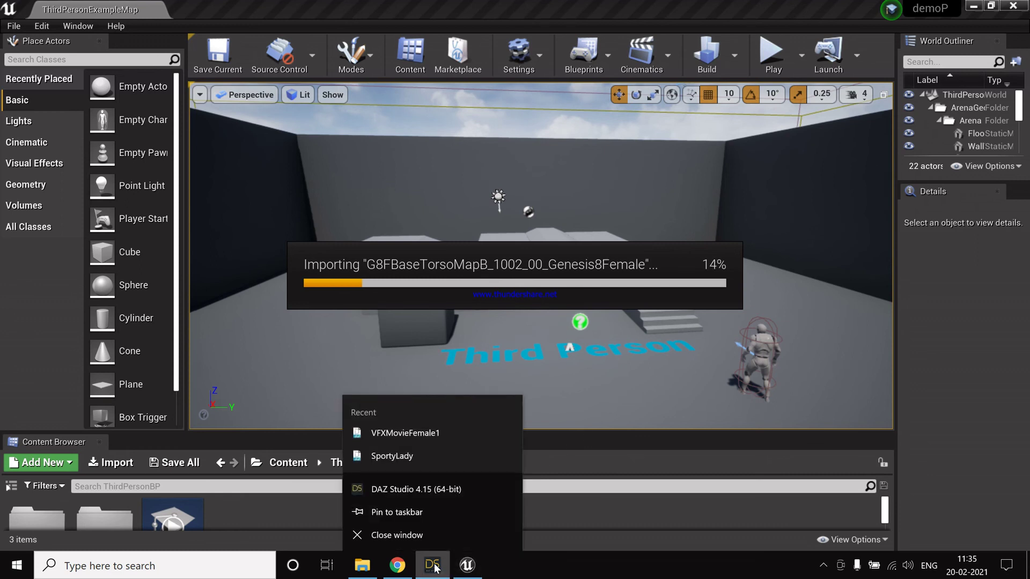
click(414, 530)
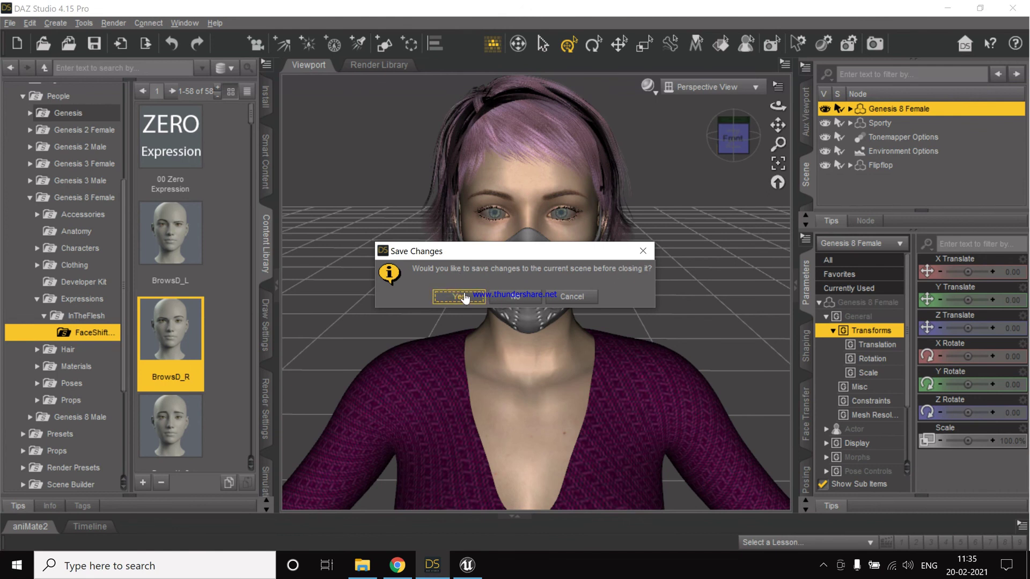
click(515, 297)
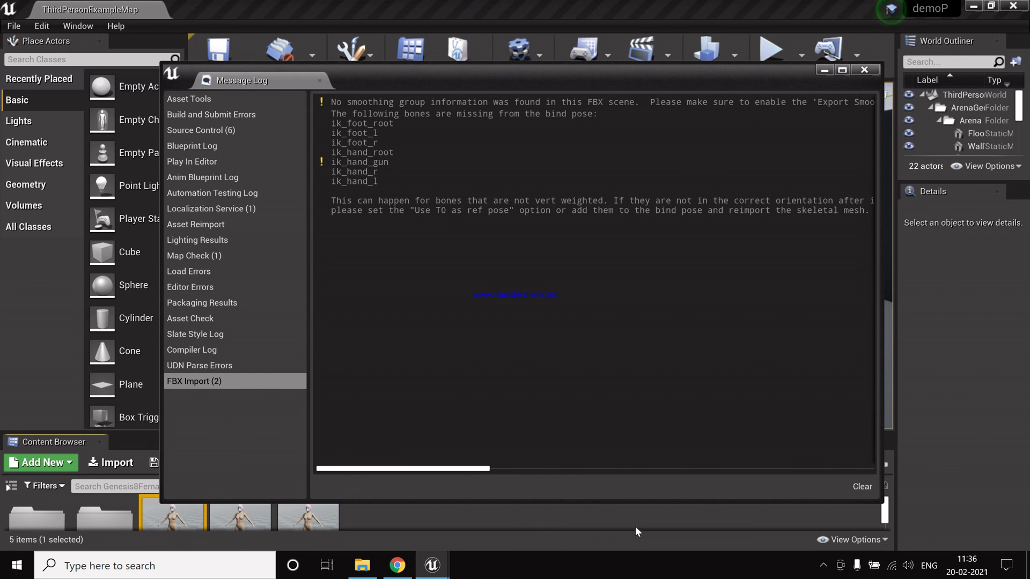
- Close the Message Log and enlarge the Content Browser showing the Genesis8Female folder
click(863, 70)
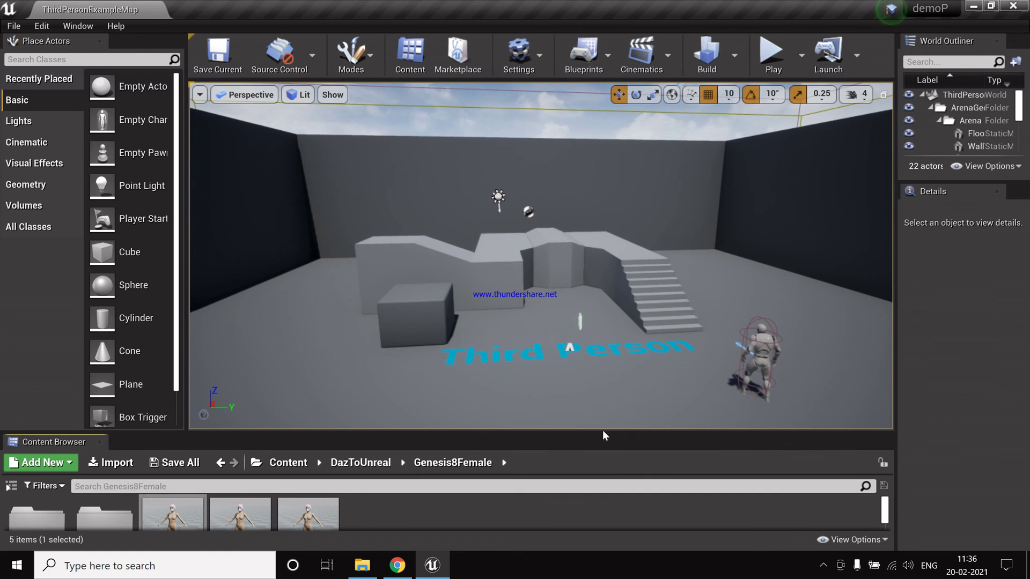
drag(603, 431, 625, 257)
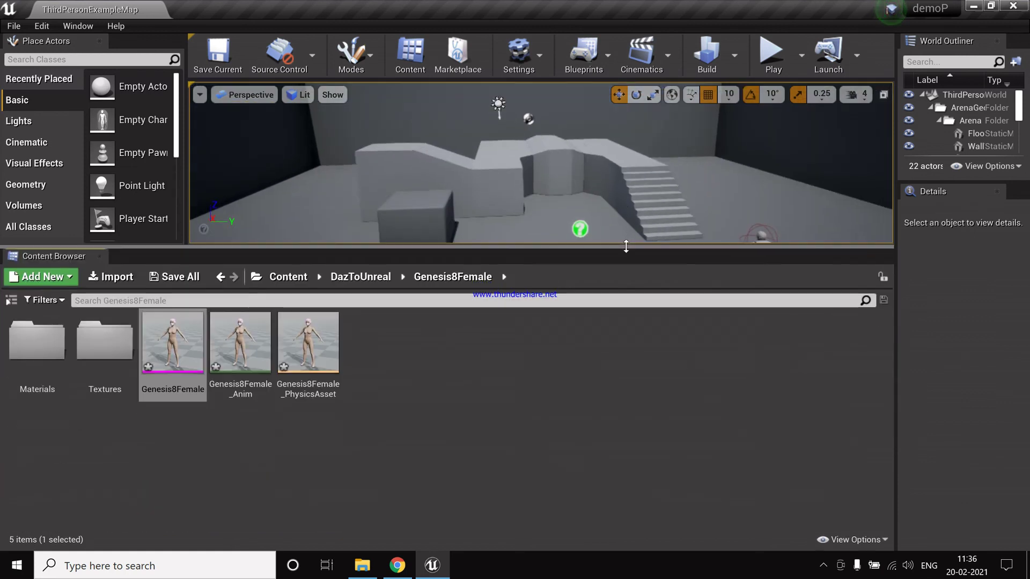